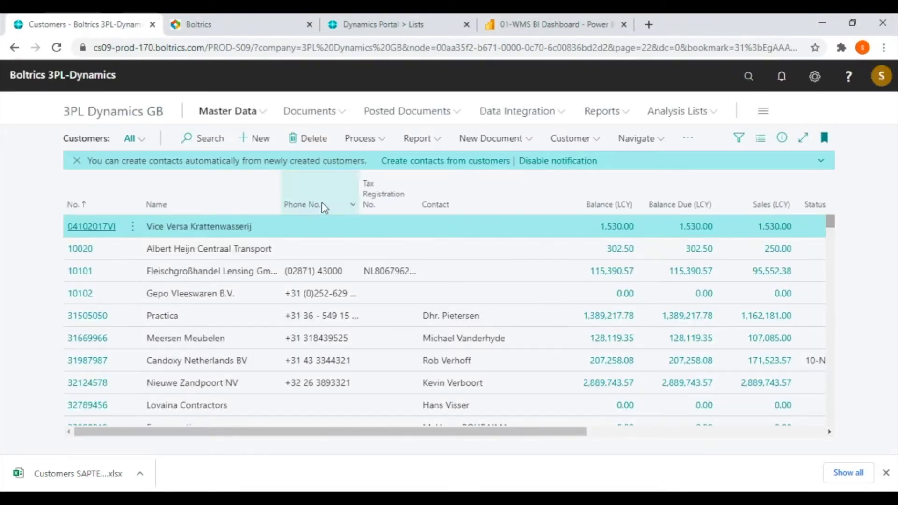
Select the customer BP in the Customers list and show the details pane for it
{"action": "scroll", "coordinate": [173, 270], "scroll_direction": "down", "scroll_amount": 3}
{"action": "scroll", "coordinate": [159, 278], "scroll_direction": "down", "scroll_amount": 8}
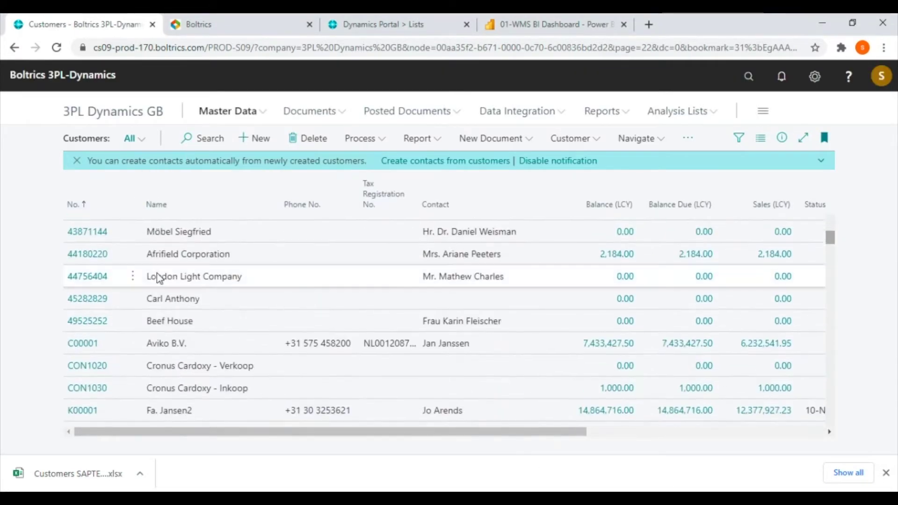
{"action": "scroll", "coordinate": [173, 275], "scroll_direction": "up", "scroll_amount": 3}
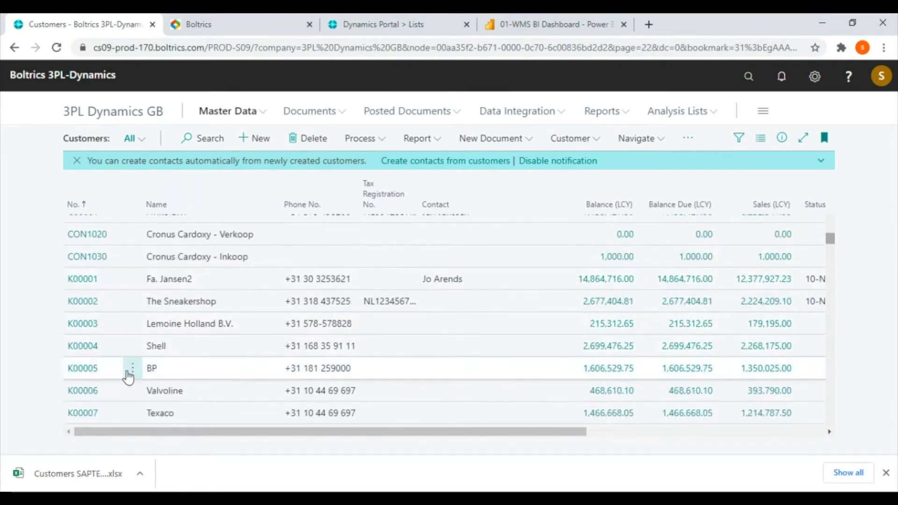
{"action": "left_click", "coordinate": [190, 377]}
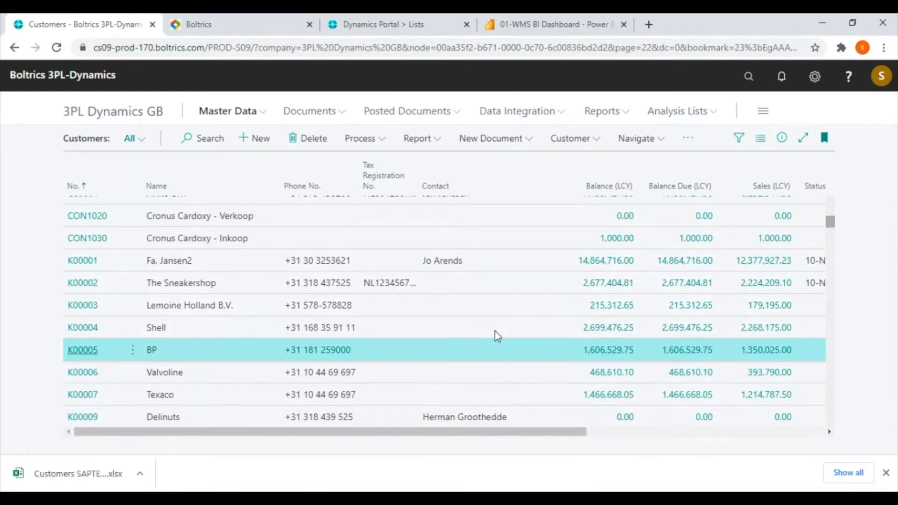
{"action": "left_click", "coordinate": [782, 139]}
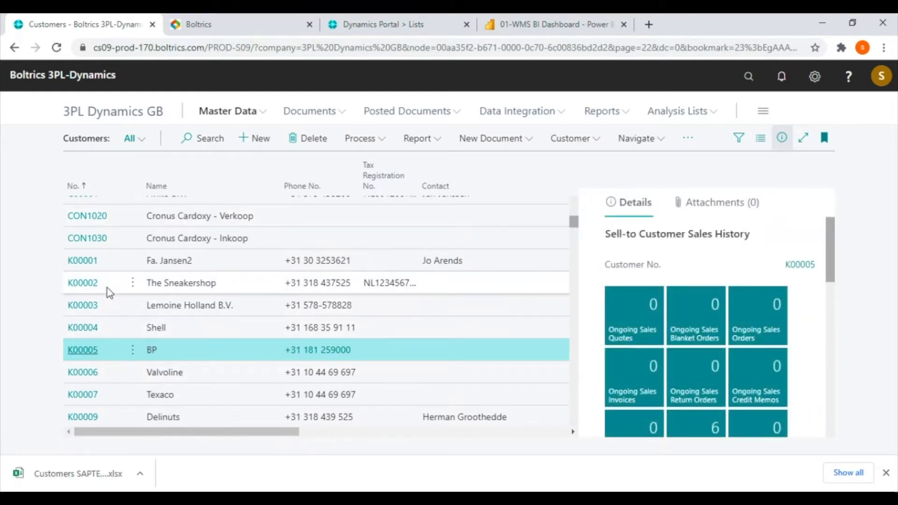
Review the sales history and customer statistics of the customer The Sneakershop
{"action": "left_click", "coordinate": [190, 289]}
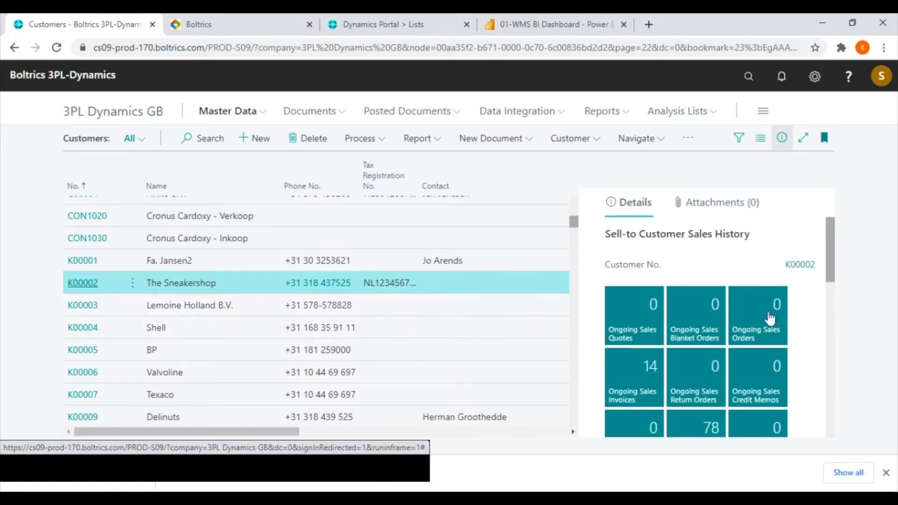
{"action": "scroll", "coordinate": [769, 319], "scroll_direction": "down", "scroll_amount": 1}
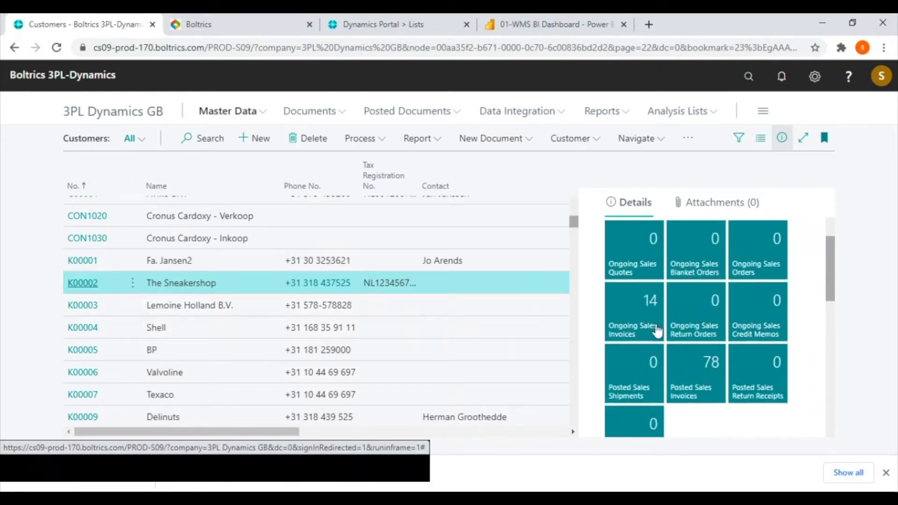
{"action": "scroll", "coordinate": [656, 351], "scroll_direction": "down", "scroll_amount": 3}
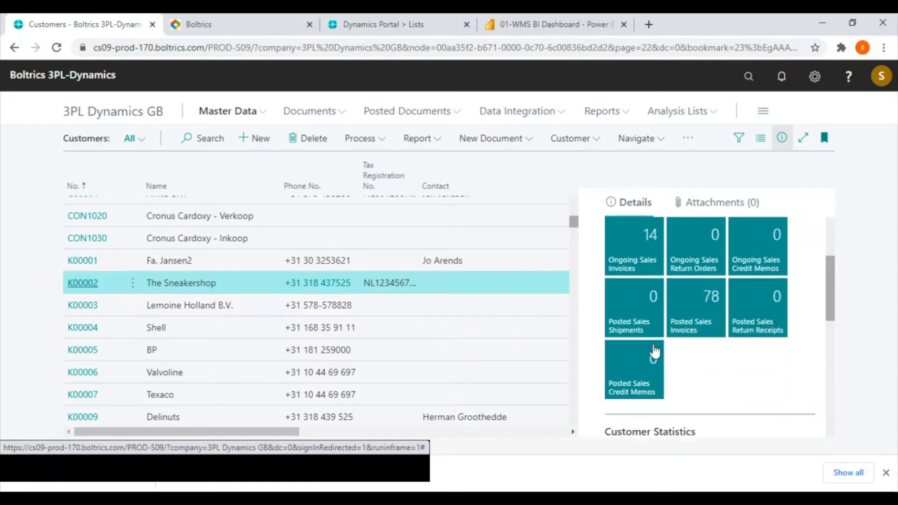
{"action": "scroll", "coordinate": [660, 351], "scroll_direction": "down", "scroll_amount": 1}
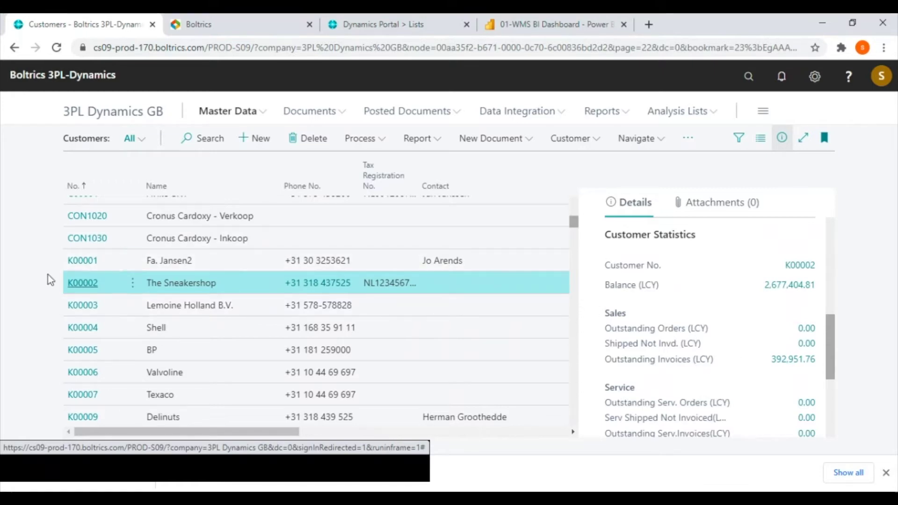
Open The Sneakershop's customer card and review its general, address and contact details down to the Warehouse section
{"action": "left_click", "coordinate": [83, 284]}
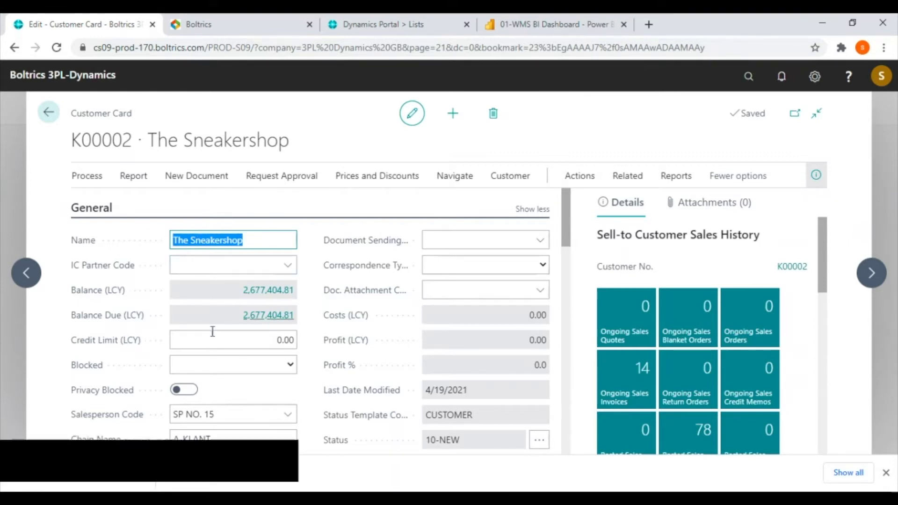
{"action": "scroll", "coordinate": [215, 335], "scroll_direction": "down", "scroll_amount": 1}
{"action": "scroll", "coordinate": [214, 335], "scroll_direction": "down", "scroll_amount": 2}
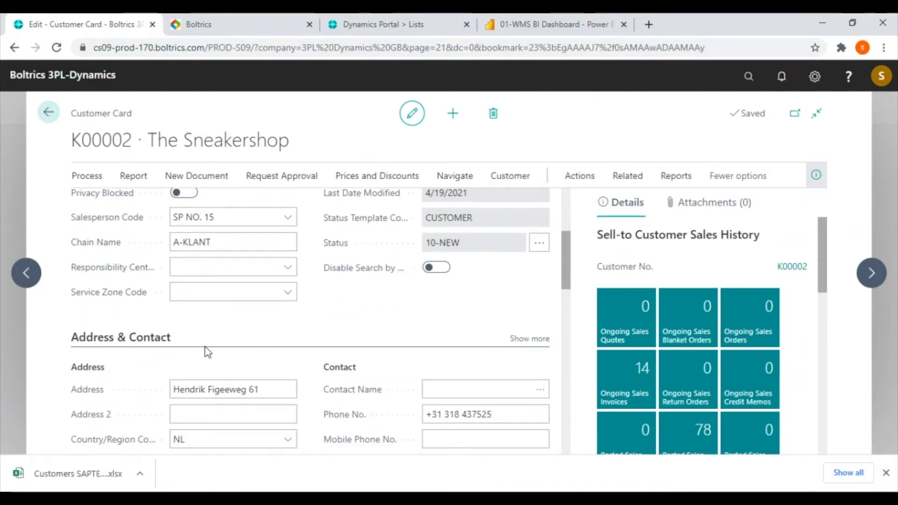
{"action": "scroll", "coordinate": [205, 348], "scroll_direction": "down", "scroll_amount": 1}
{"action": "scroll", "coordinate": [206, 347], "scroll_direction": "down", "scroll_amount": 5}
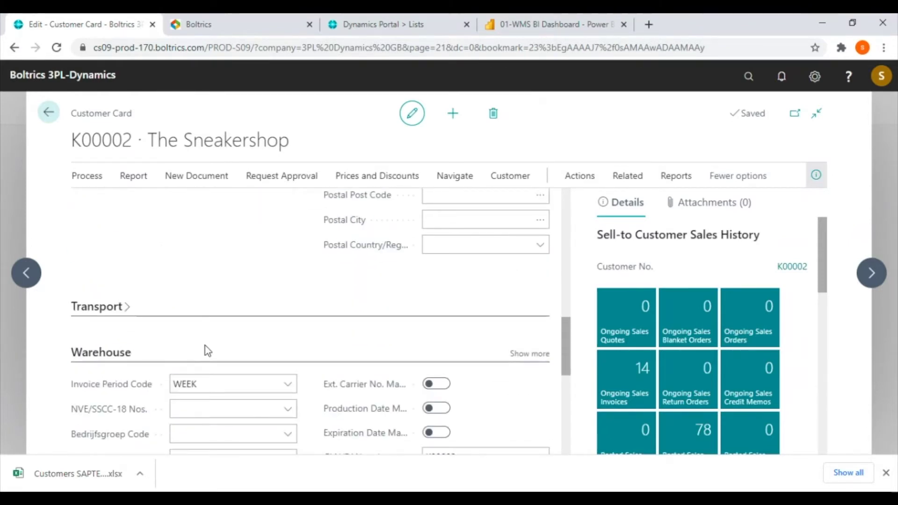
{"action": "scroll", "coordinate": [133, 332], "scroll_direction": "down", "scroll_amount": 1}
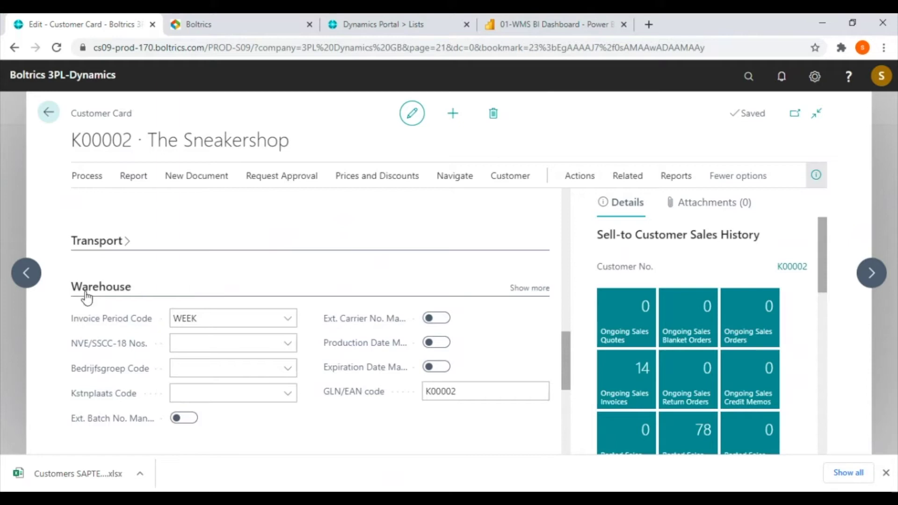
Examine the customer's Transport fields and the options available for the warehouse Invoice Period Code, keeping WEEK
{"action": "left_click", "coordinate": [120, 245]}
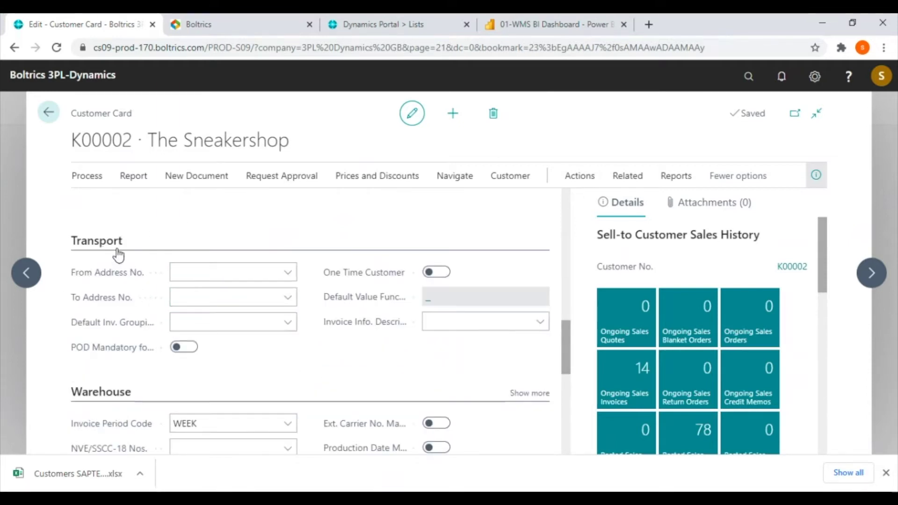
{"action": "left_click", "coordinate": [119, 248]}
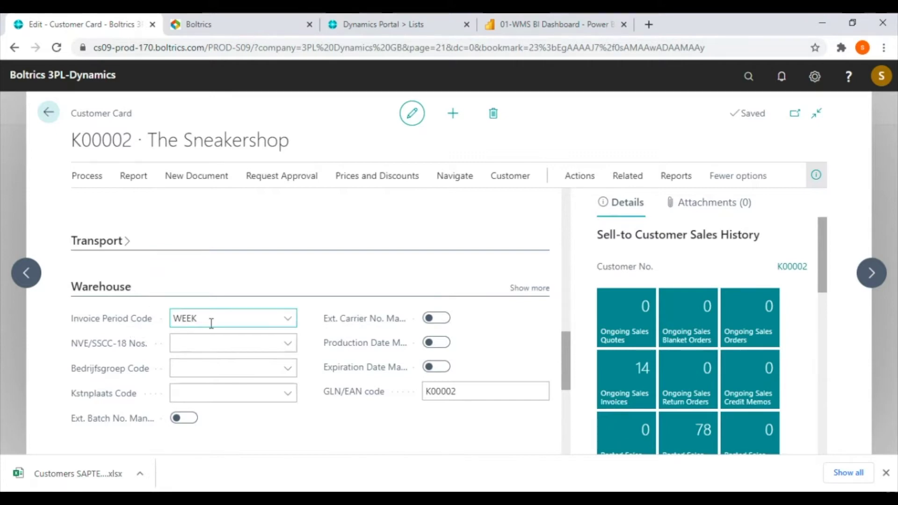
{"action": "left_click", "coordinate": [288, 321]}
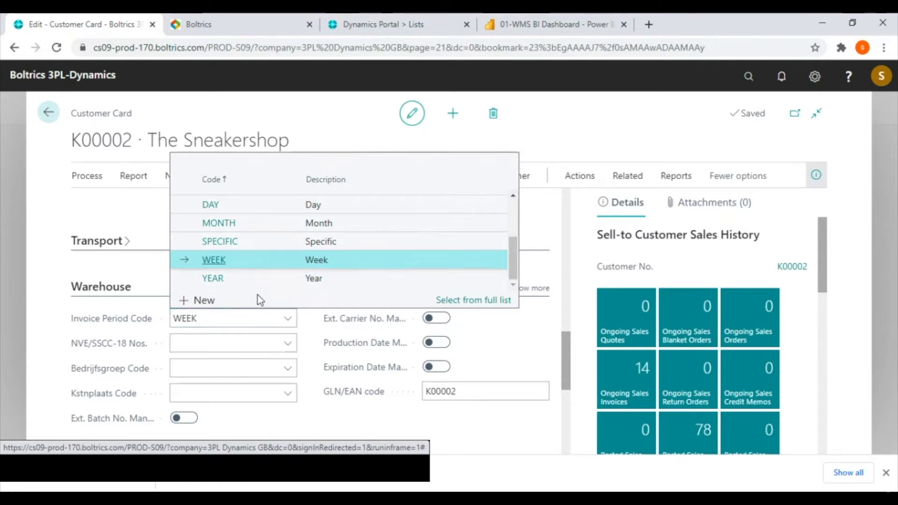
{"action": "left_click", "coordinate": [236, 342]}
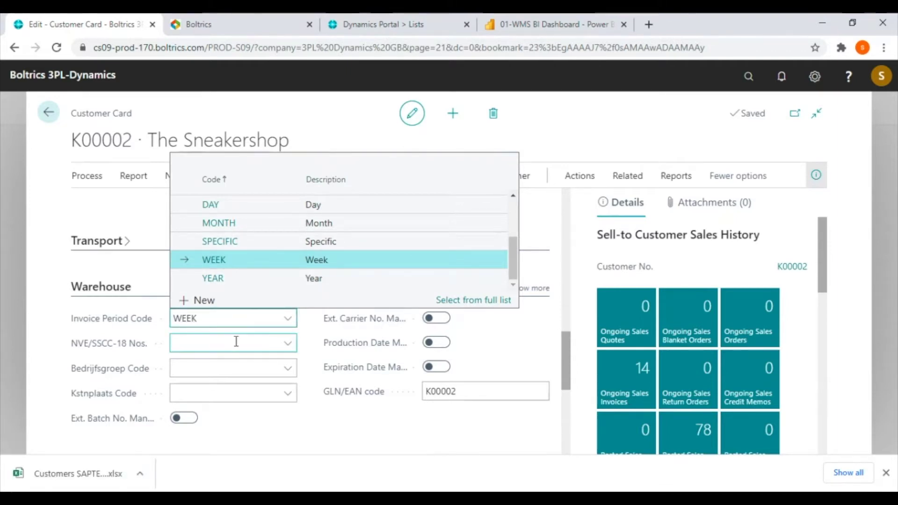
{"action": "left_click", "coordinate": [357, 417]}
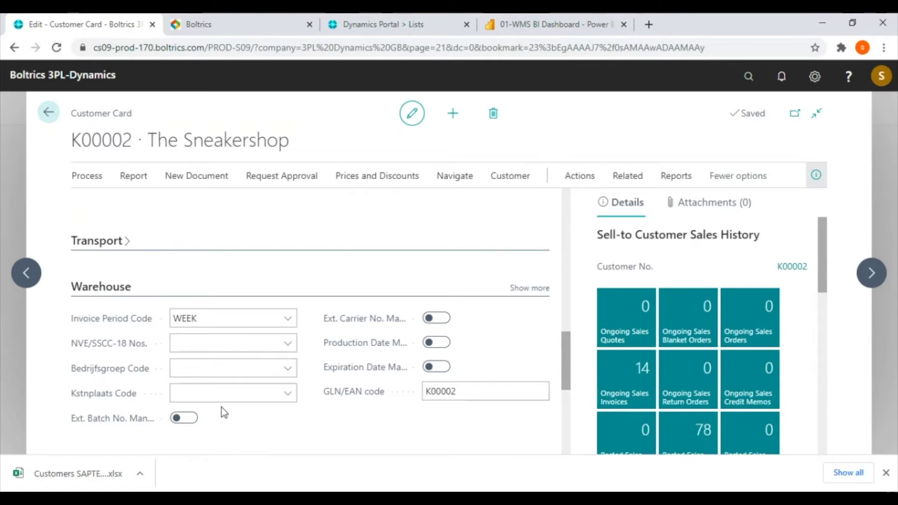
Show the additional Warehouse fields on the customer card and review them down to the Attribute section
{"action": "scroll", "coordinate": [257, 397], "scroll_direction": "down", "scroll_amount": 1}
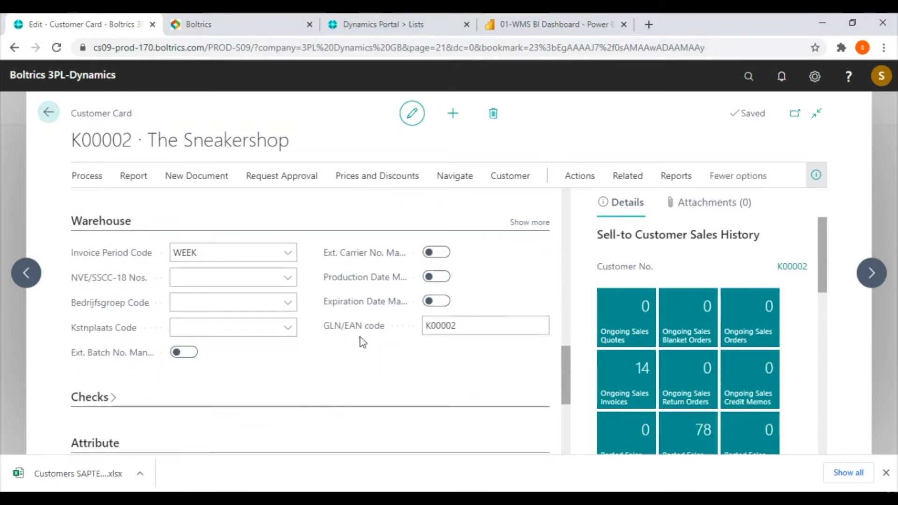
{"action": "left_click", "coordinate": [533, 223]}
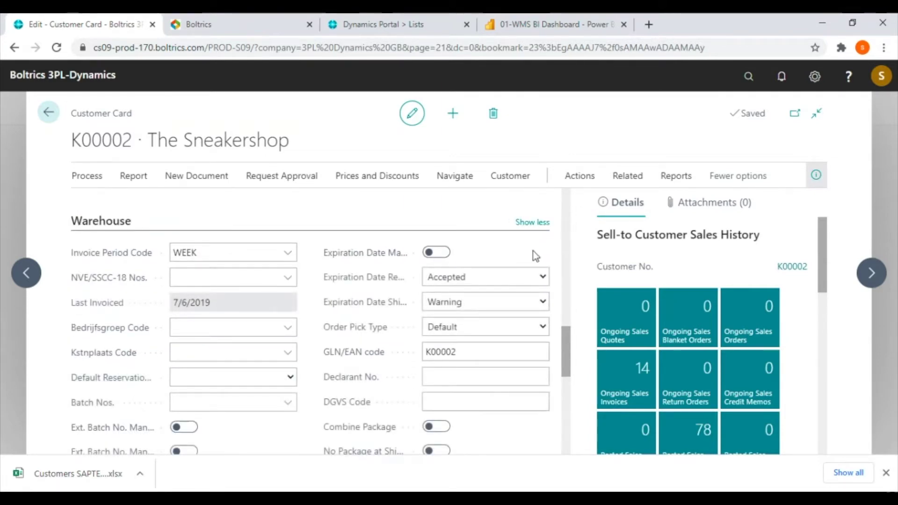
{"action": "scroll", "coordinate": [347, 369], "scroll_direction": "down", "scroll_amount": 1}
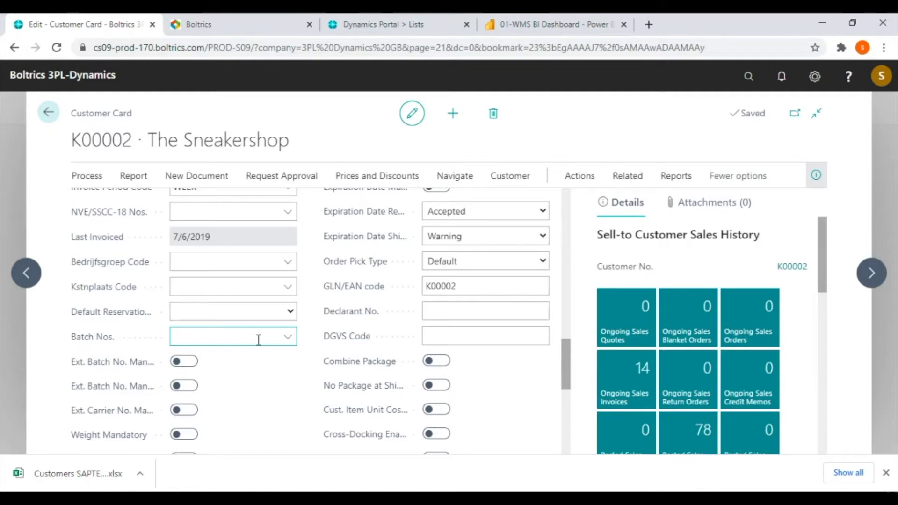
{"action": "scroll", "coordinate": [450, 360], "scroll_direction": "down", "scroll_amount": 3}
{"action": "scroll", "coordinate": [346, 358], "scroll_direction": "down", "scroll_amount": 1}
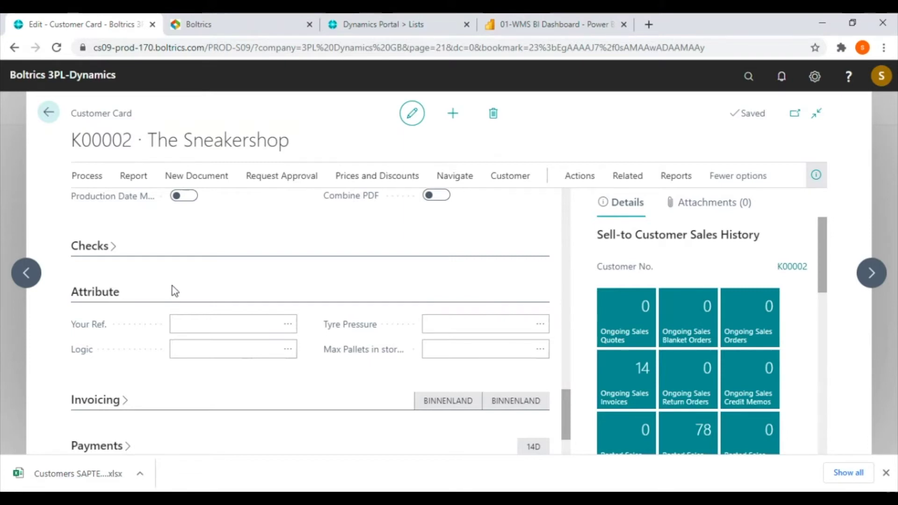
Open the list of customer items related to The Sneakershop and widen the page to show more columns
{"action": "left_click", "coordinate": [629, 177]}
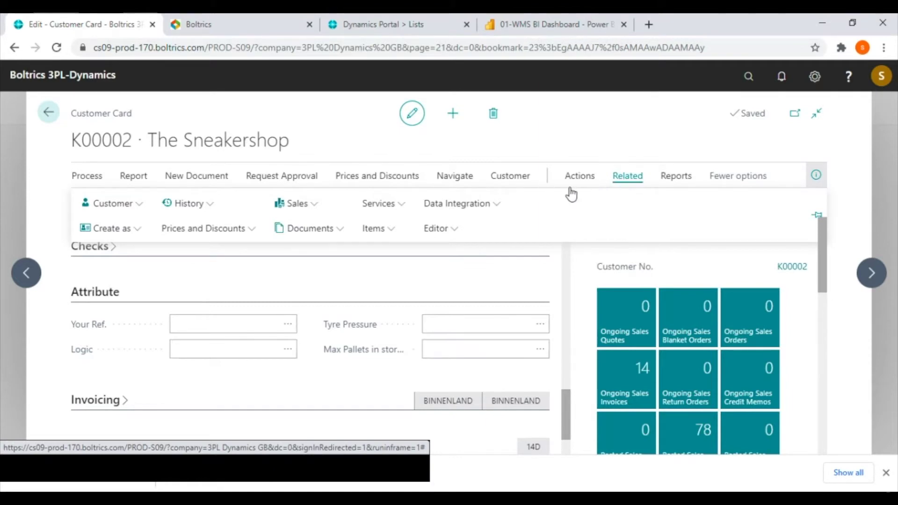
{"action": "left_click", "coordinate": [398, 234]}
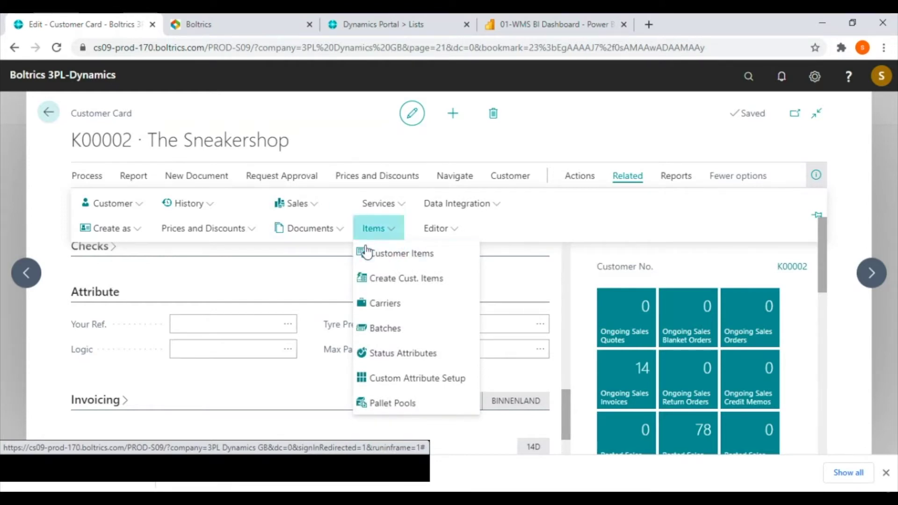
{"action": "left_click", "coordinate": [388, 255]}
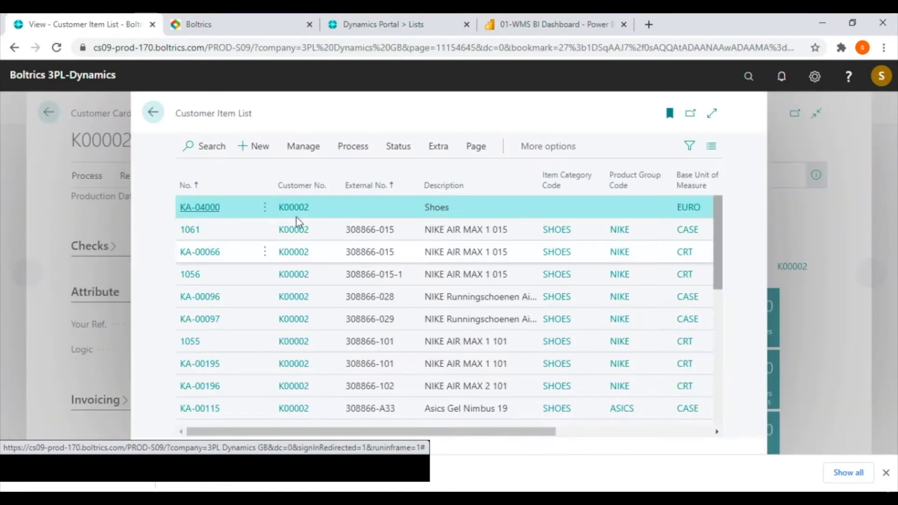
{"action": "left_click", "coordinate": [712, 114]}
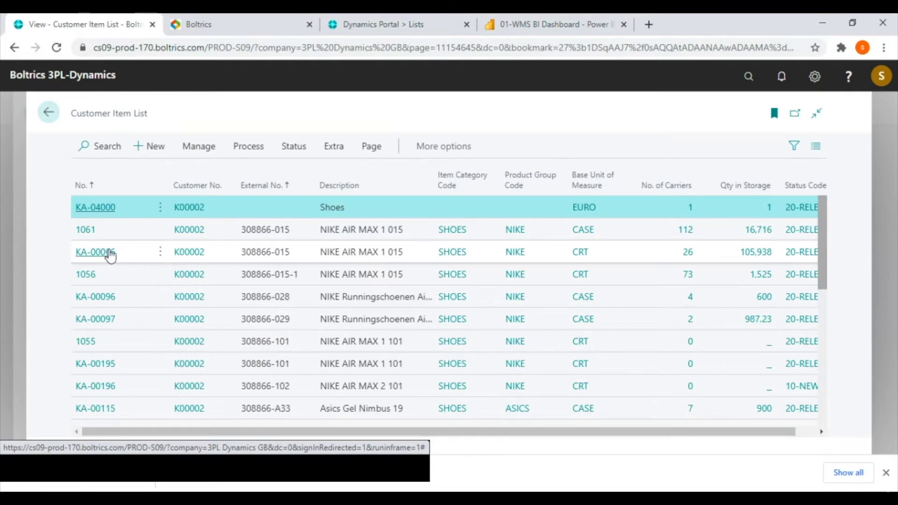
View the inventory per location of customer item 1061, and close the overview
{"action": "left_click", "coordinate": [117, 234]}
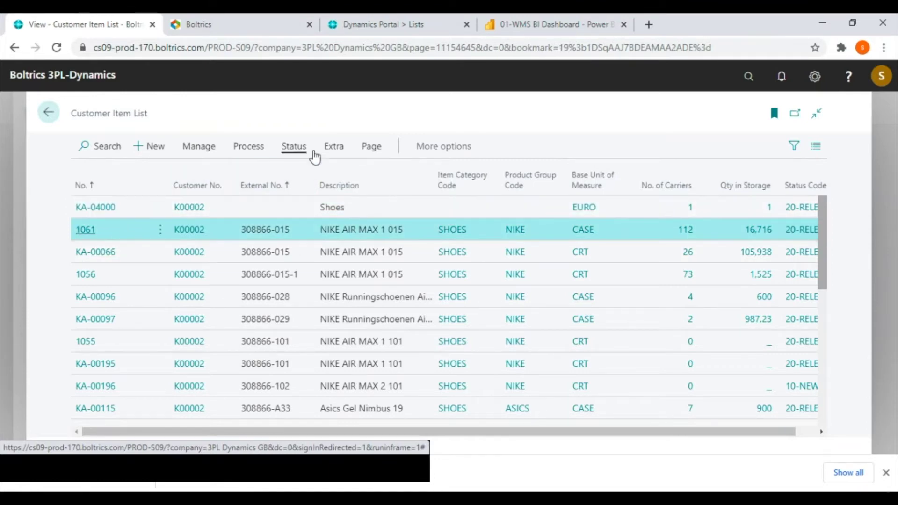
{"action": "left_click", "coordinate": [335, 150]}
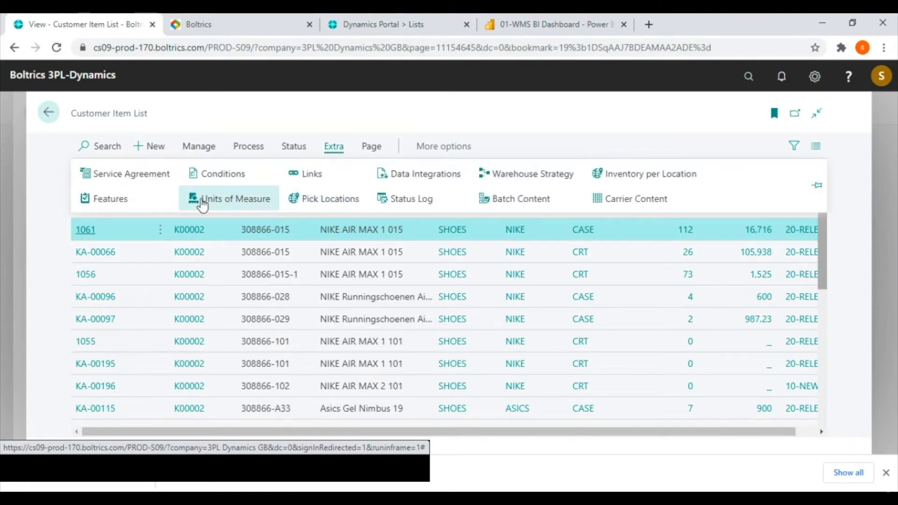
{"action": "left_click", "coordinate": [613, 177]}
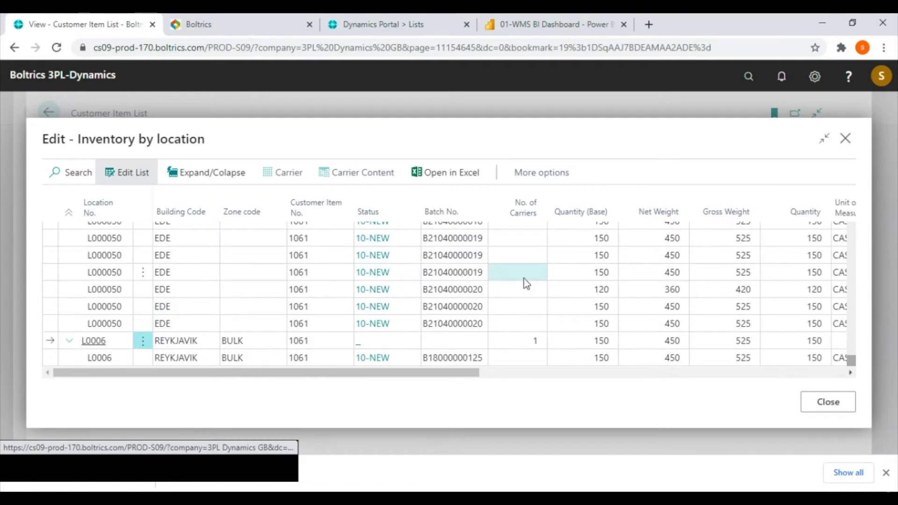
{"action": "left_click", "coordinate": [846, 138]}
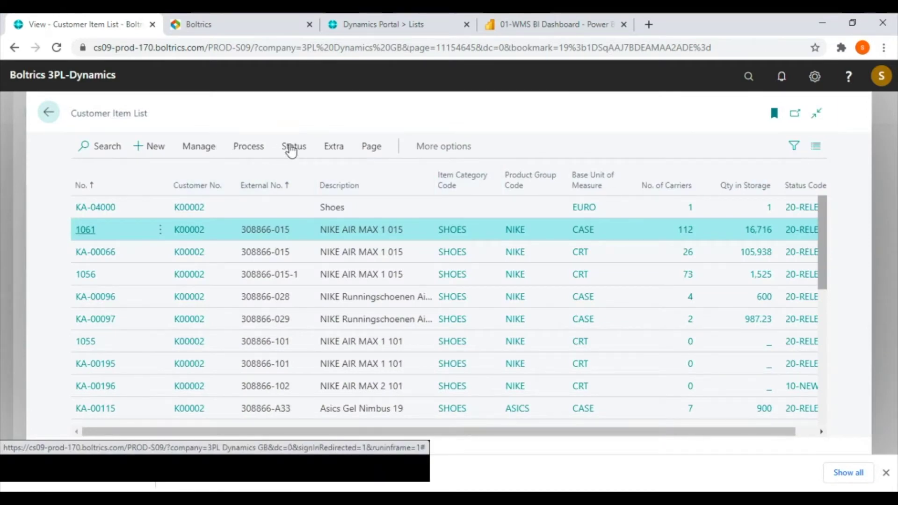
View the warehouse strategy of customer item 1061 and return to the item list
{"action": "left_click", "coordinate": [329, 148]}
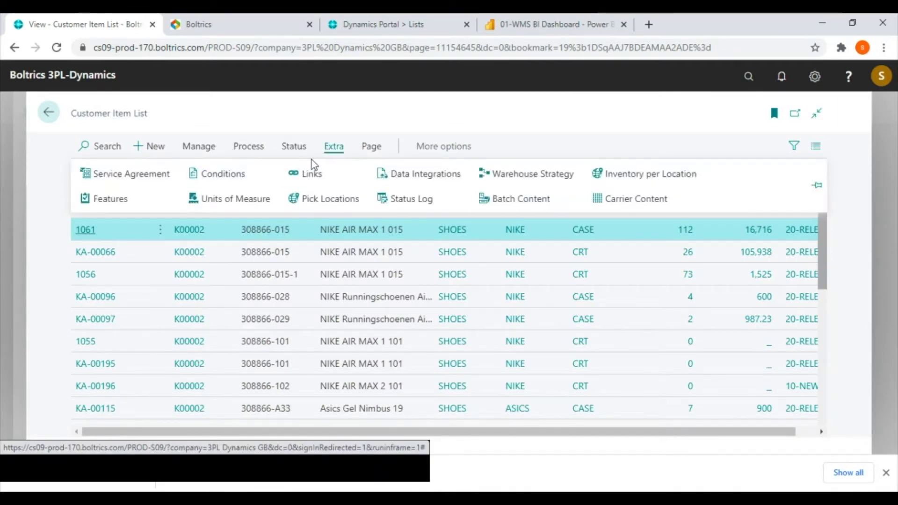
{"action": "left_click", "coordinate": [521, 176]}
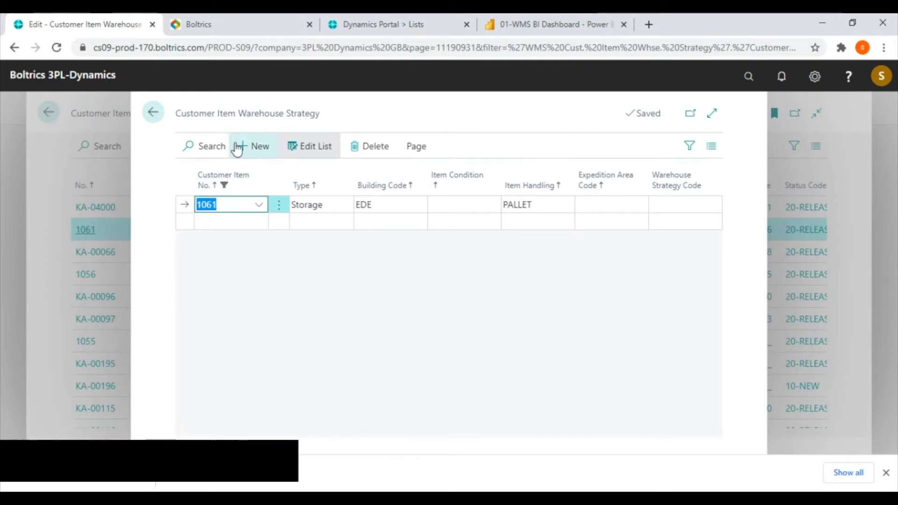
{"action": "left_click", "coordinate": [153, 113]}
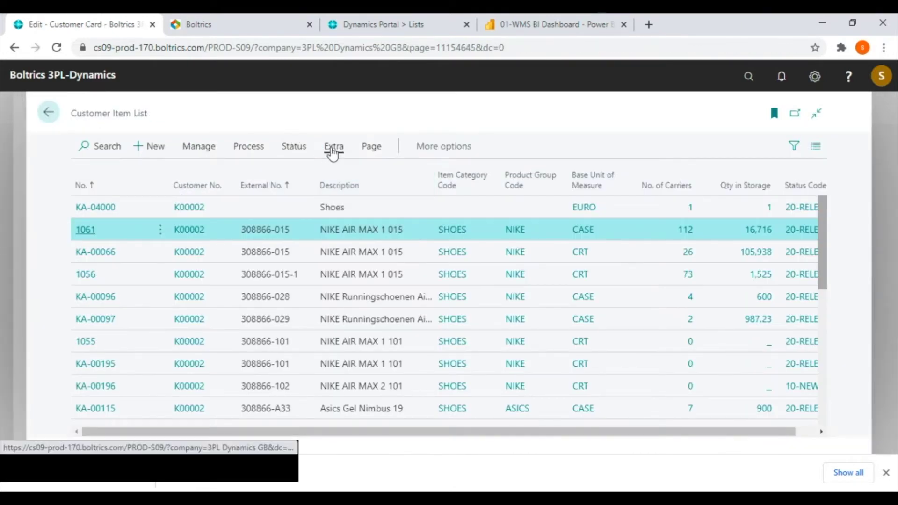
Look over the extra functions for item 1061 and open the Navigate overview of its related entries
{"action": "left_click", "coordinate": [333, 148]}
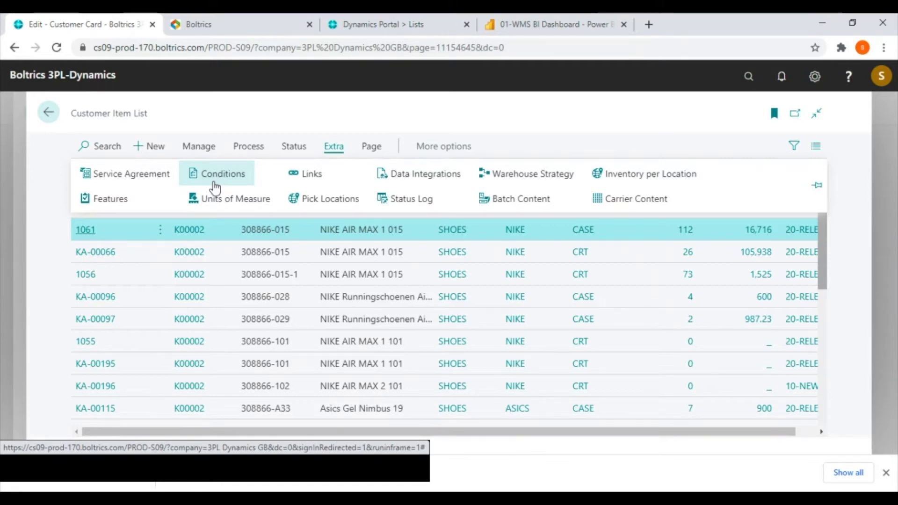
{"action": "left_click", "coordinate": [255, 151]}
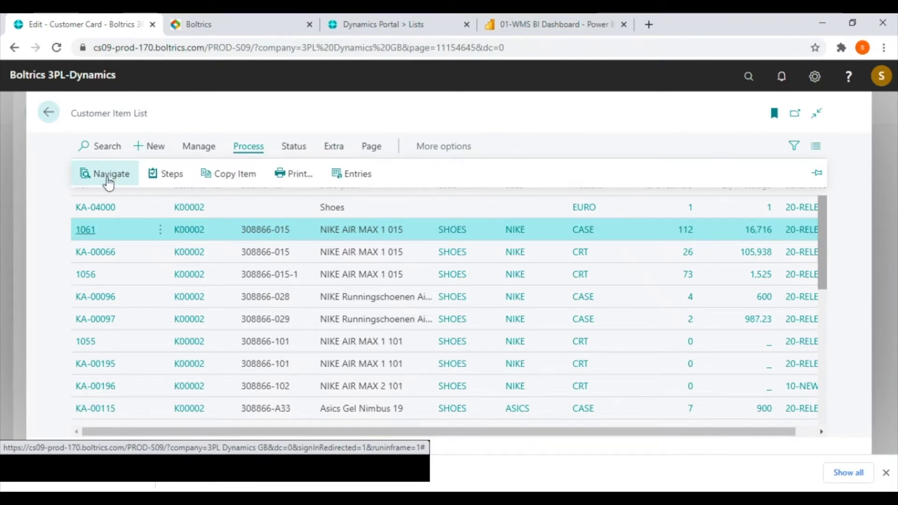
{"action": "left_click", "coordinate": [108, 178]}
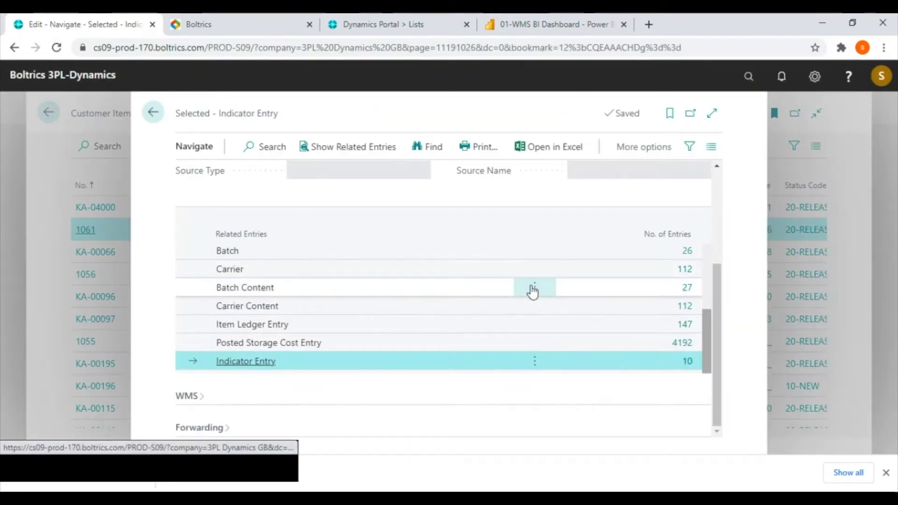
Look through the related entries of item 1061, close the open pages and return to the home page
{"action": "scroll", "coordinate": [357, 304], "scroll_direction": "up", "scroll_amount": 3}
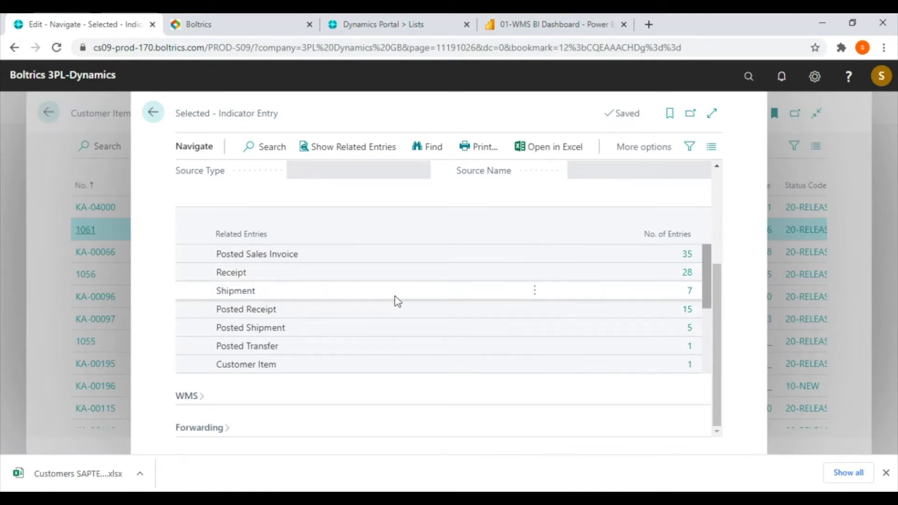
{"action": "scroll", "coordinate": [372, 309], "scroll_direction": "down", "scroll_amount": 3}
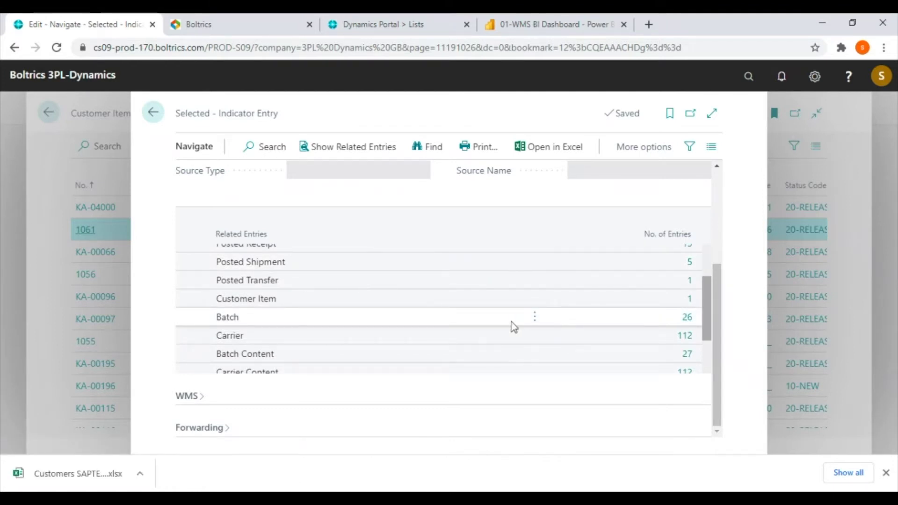
{"action": "left_click", "coordinate": [153, 115]}
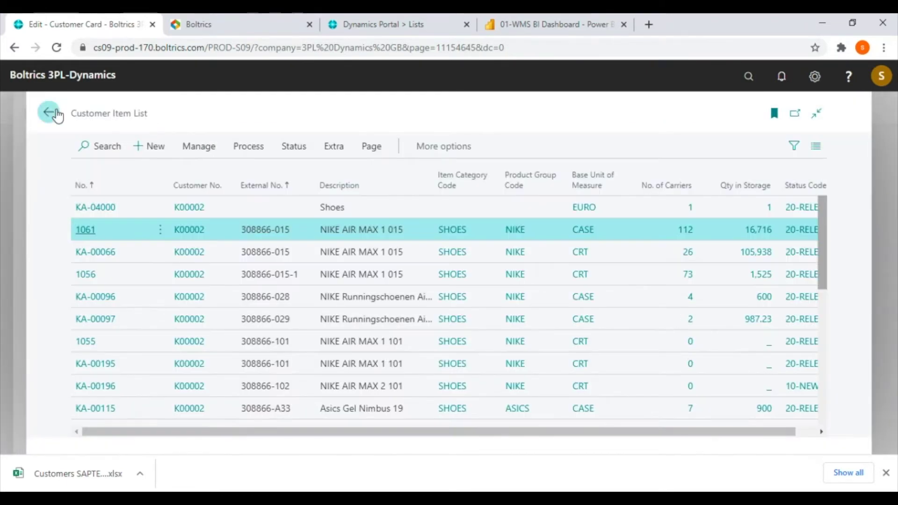
{"action": "left_click", "coordinate": [56, 113]}
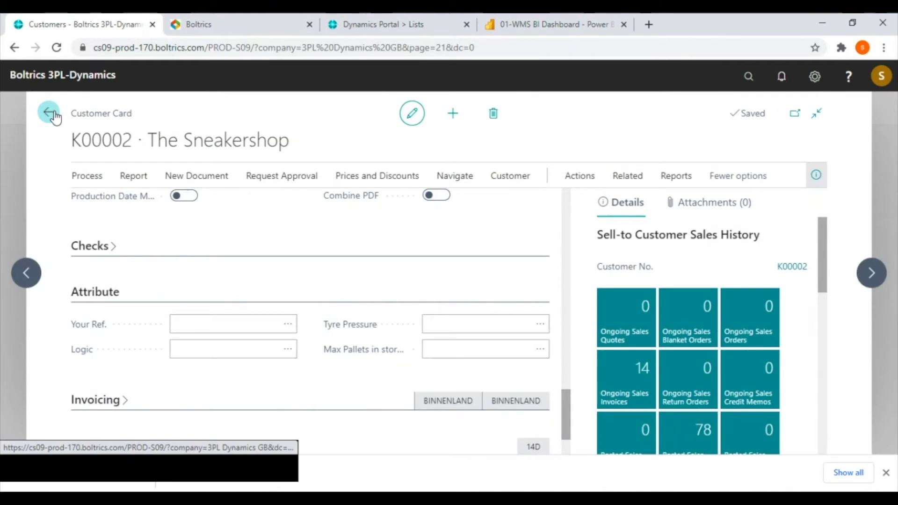
{"action": "left_click", "coordinate": [51, 112]}
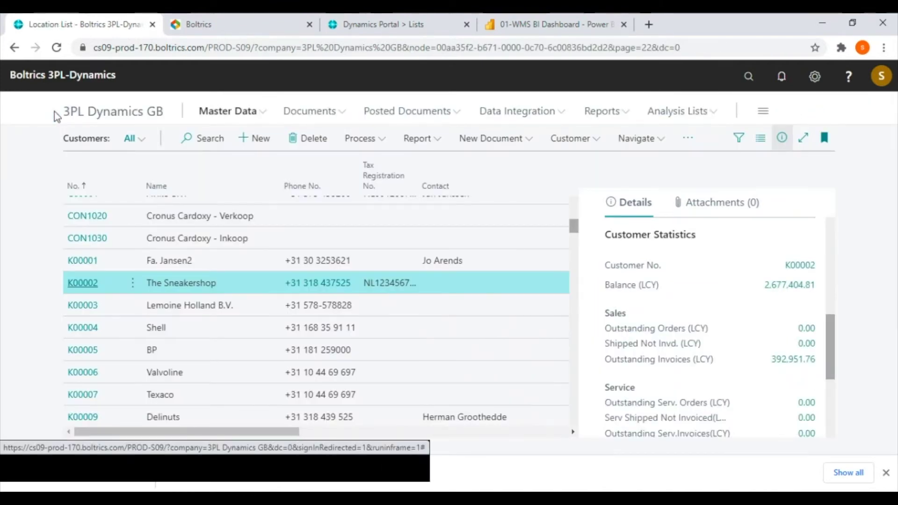
{"action": "left_click", "coordinate": [123, 116]}
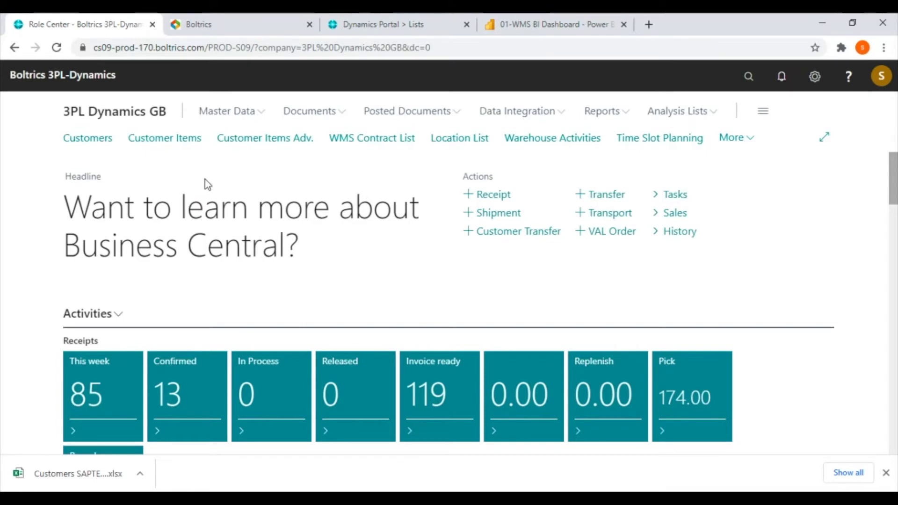
Find The Sneakershop's contract in the WMS contract list and open it
{"action": "left_click", "coordinate": [370, 146]}
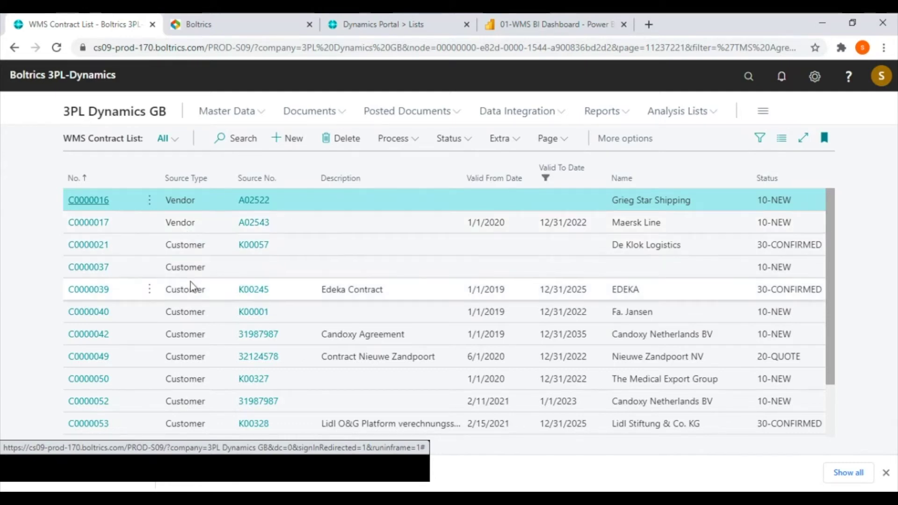
{"action": "scroll", "coordinate": [190, 282], "scroll_direction": "down", "scroll_amount": 3}
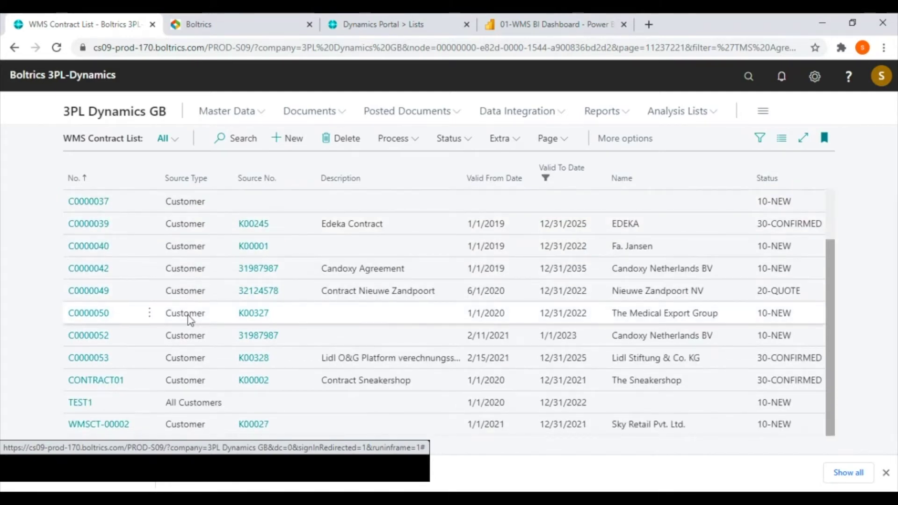
{"action": "scroll", "coordinate": [168, 315], "scroll_direction": "up", "scroll_amount": 3}
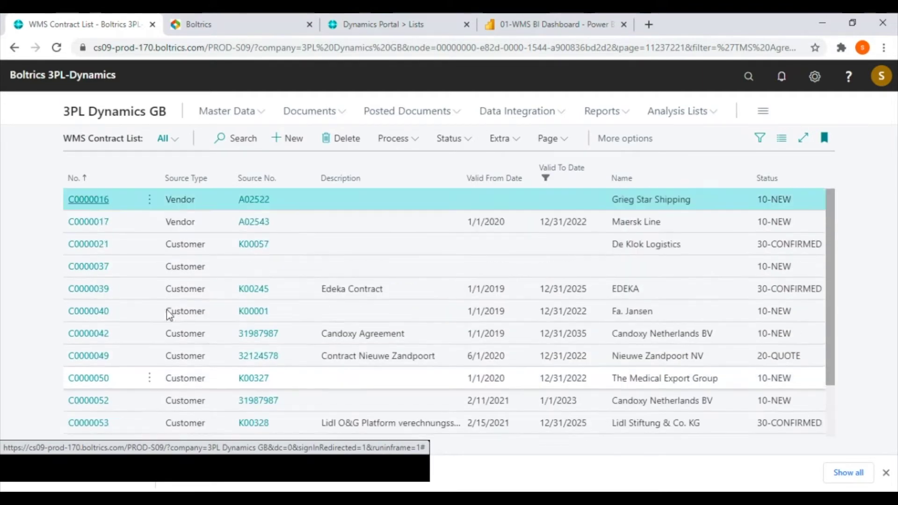
{"action": "scroll", "coordinate": [171, 317], "scroll_direction": "down", "scroll_amount": 3}
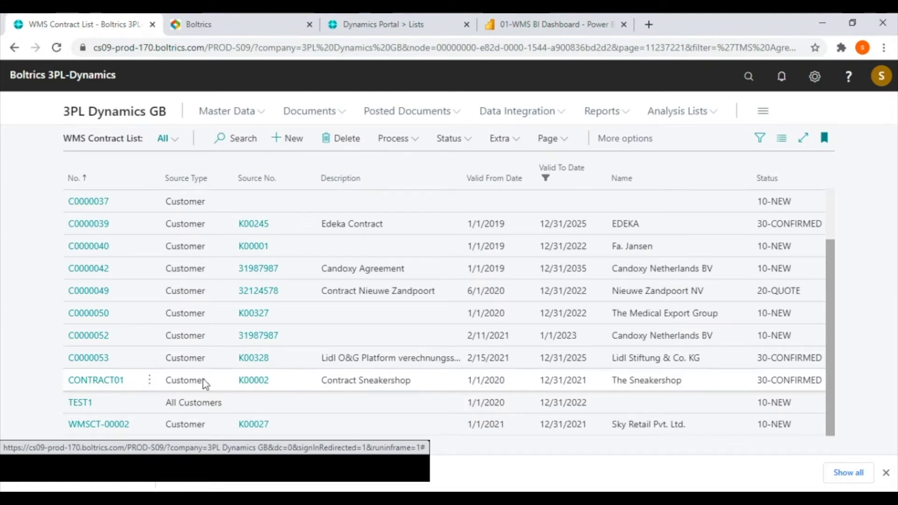
{"action": "left_click", "coordinate": [108, 380]}
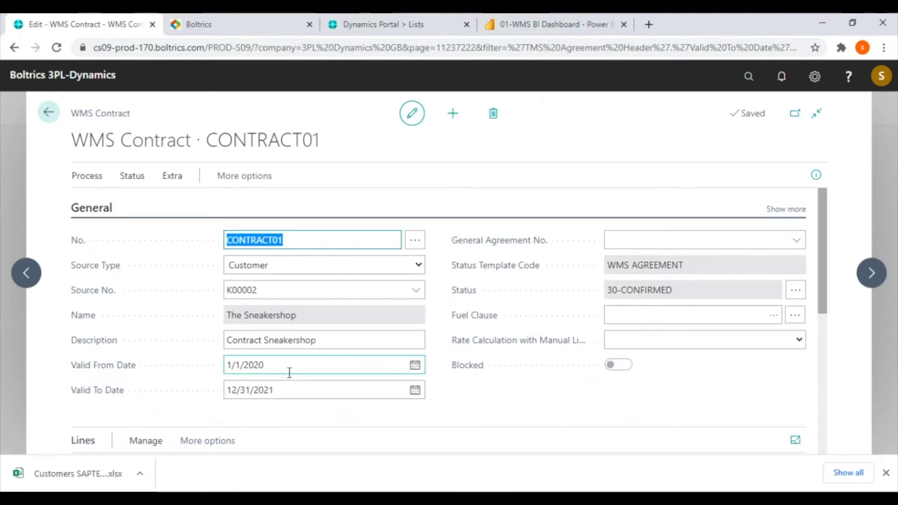
Examine the contract's lines and the detail lines of its Receipt line, and dismiss the browser's download bar
{"action": "scroll", "coordinate": [286, 370], "scroll_direction": "down", "scroll_amount": 3}
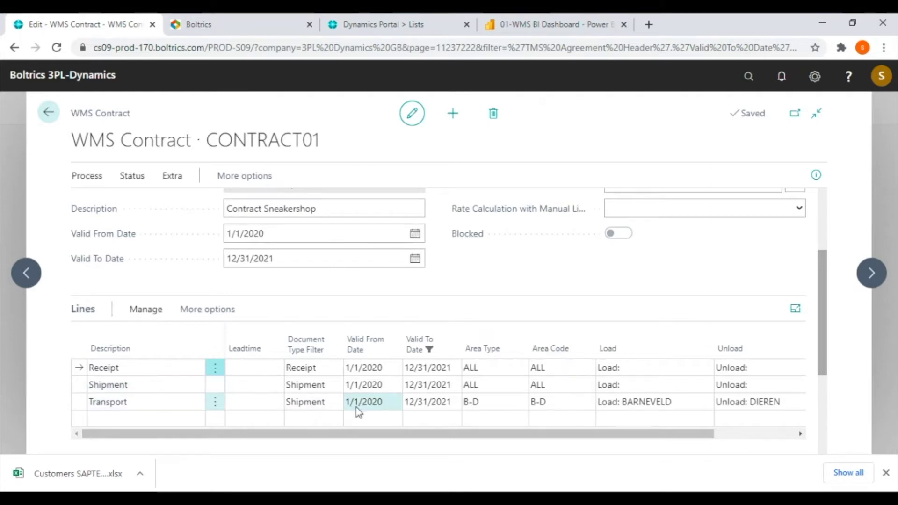
{"action": "scroll", "coordinate": [389, 406], "scroll_direction": "down", "scroll_amount": 1}
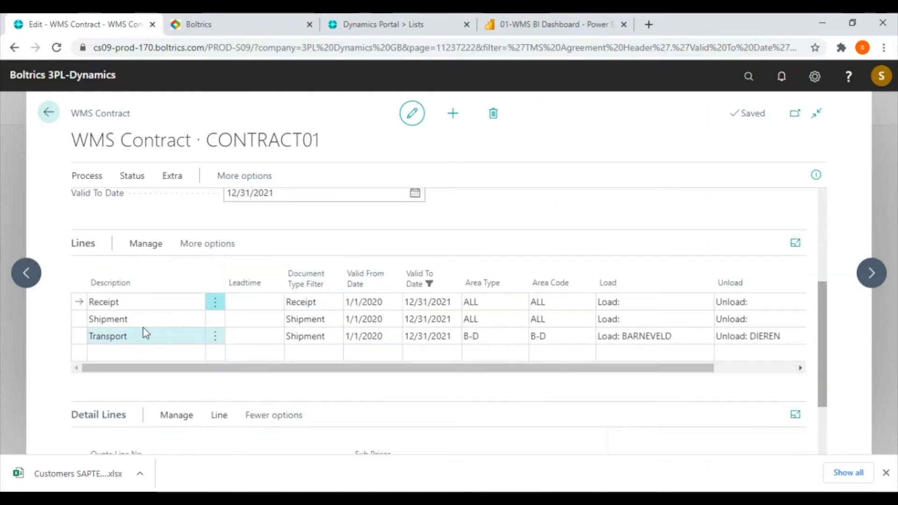
{"action": "left_click", "coordinate": [155, 306]}
{"action": "scroll", "coordinate": [290, 355], "scroll_direction": "down", "scroll_amount": 2}
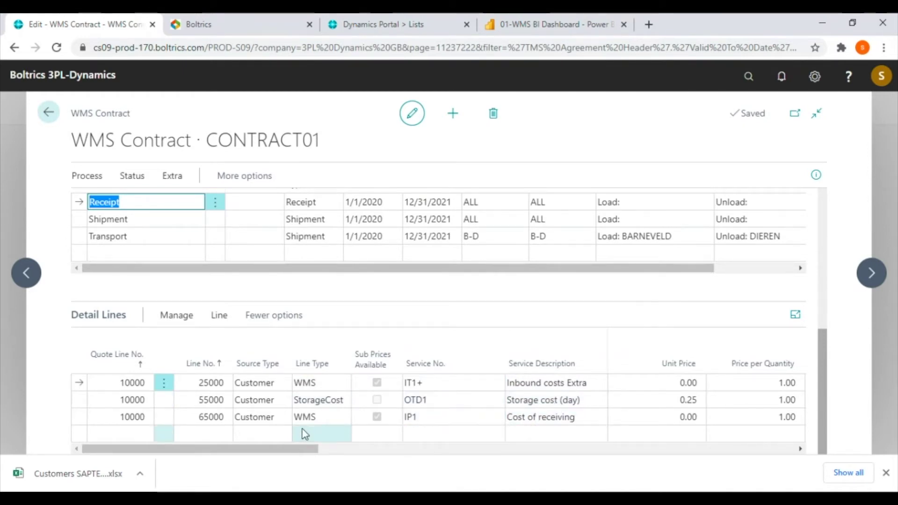
{"action": "left_click", "coordinate": [886, 472]}
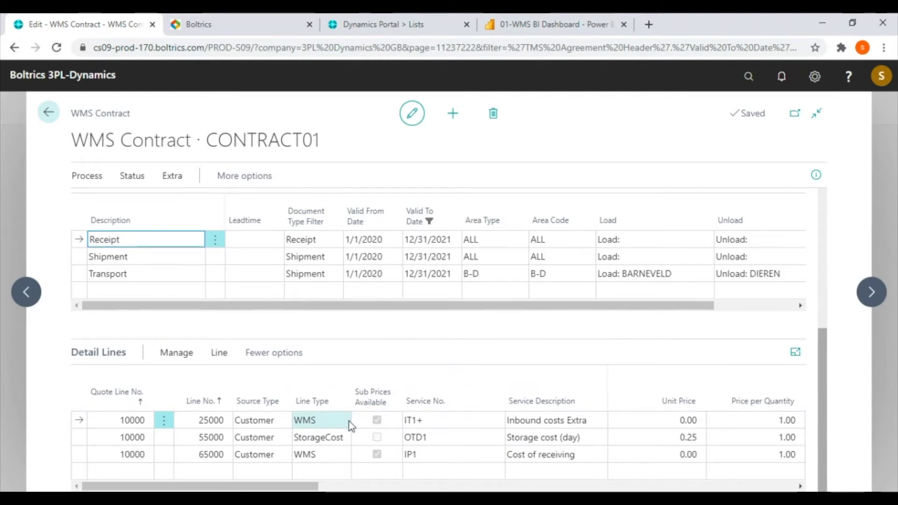
View the graduated prices of the Inbound costs Extra detail line, close the contract and return to the home page
{"action": "left_click", "coordinate": [216, 356]}
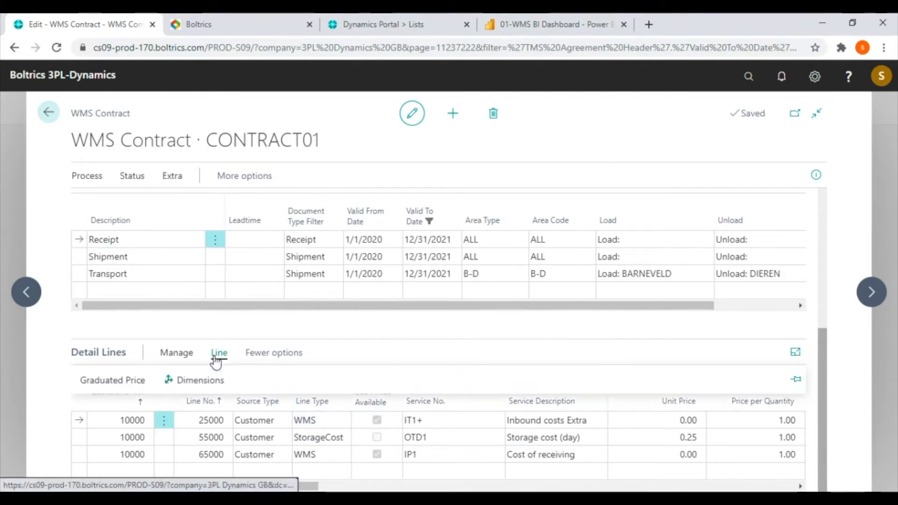
{"action": "left_click", "coordinate": [116, 380]}
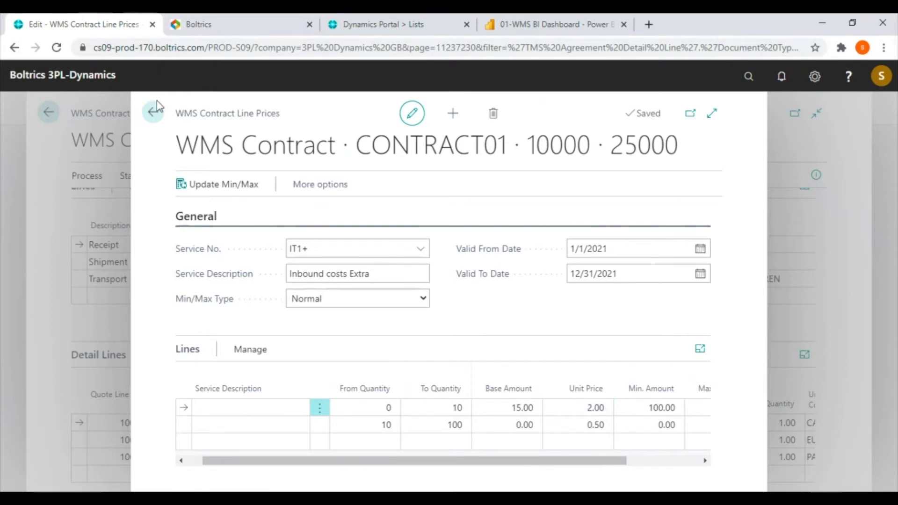
{"action": "left_click", "coordinate": [155, 114]}
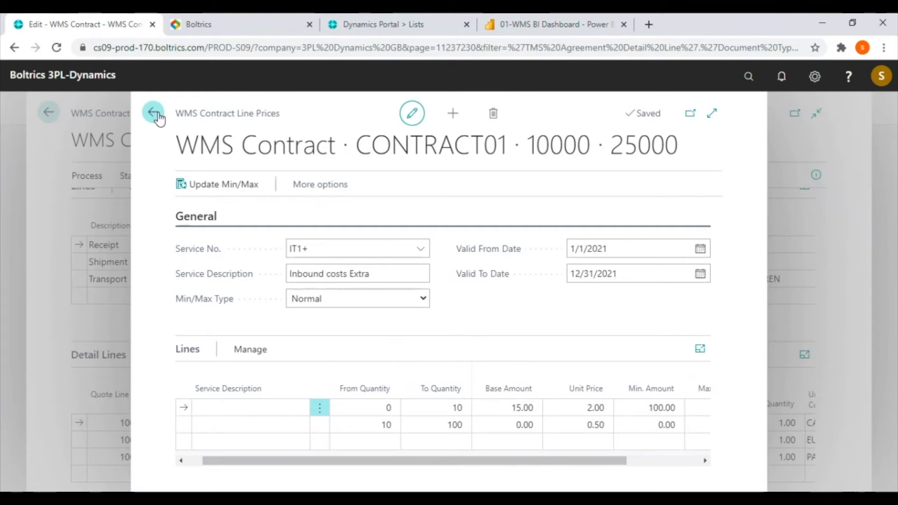
{"action": "left_click", "coordinate": [46, 115]}
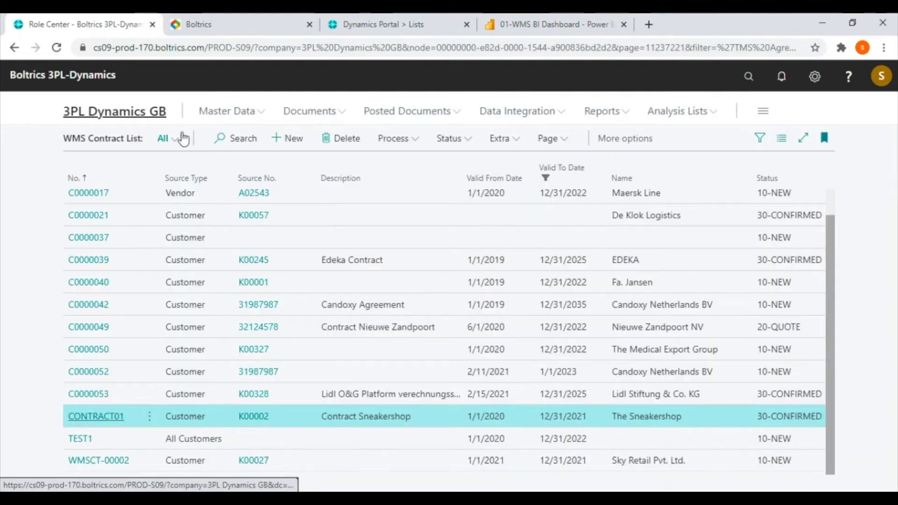
{"action": "left_click", "coordinate": [128, 117]}
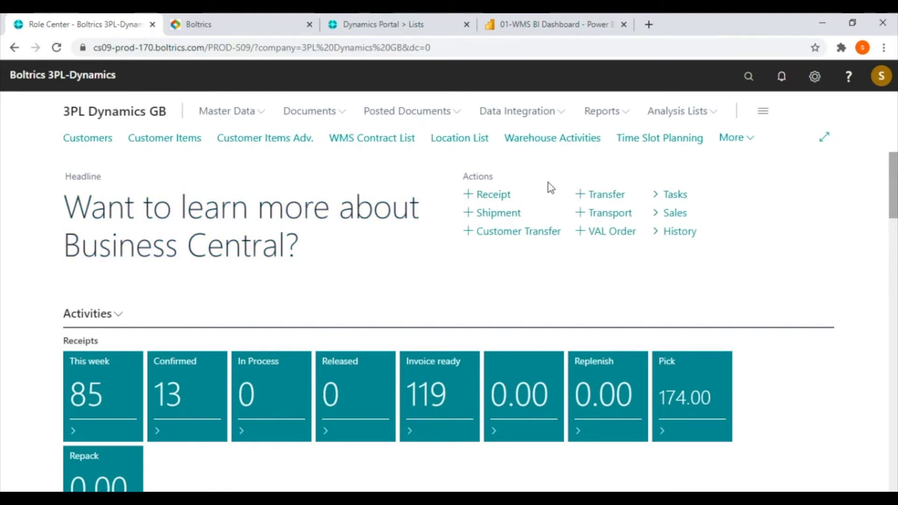
Create a new receipt with The Sneakershop as the sell-to customer
{"action": "left_click", "coordinate": [490, 202]}
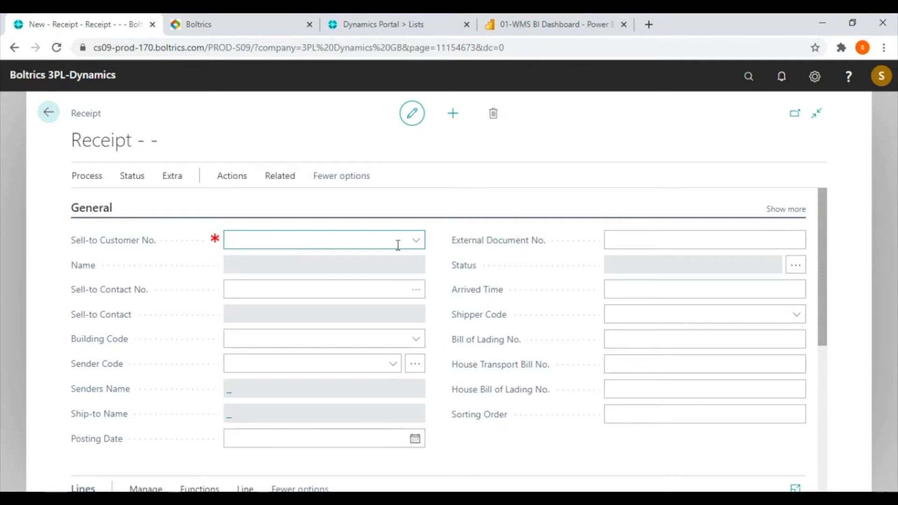
{"action": "left_click", "coordinate": [416, 241]}
{"action": "type", "text": "sne"}
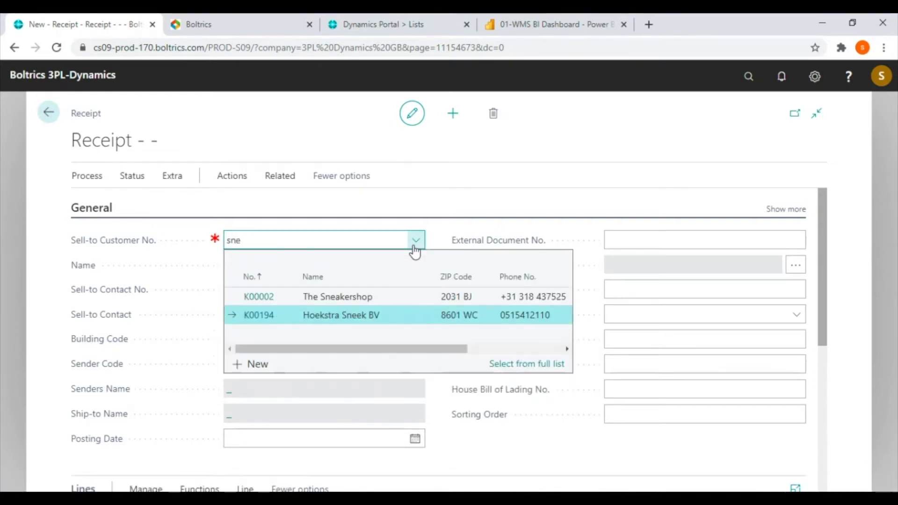
{"action": "left_click", "coordinate": [352, 301]}
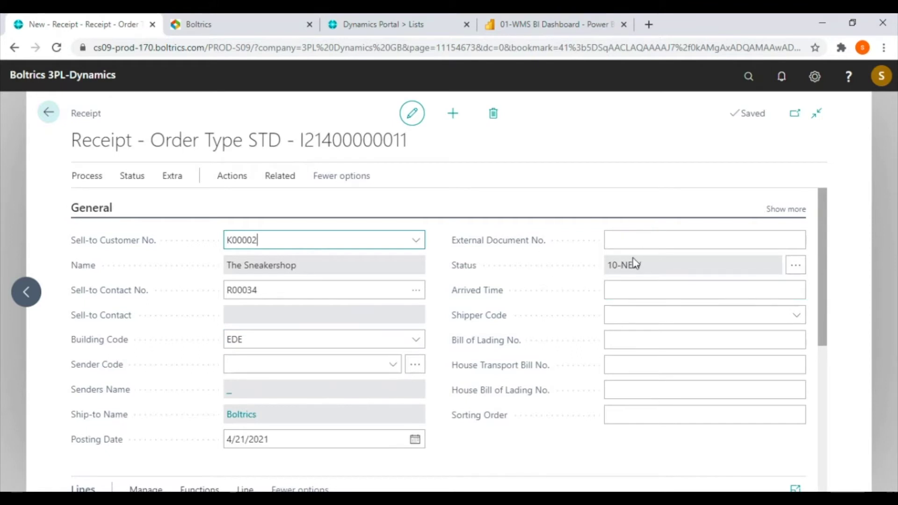
Add customer item 1061, NIKE AIR MAX 1 015, to the first receipt line
{"action": "scroll", "coordinate": [425, 306], "scroll_direction": "down", "scroll_amount": 3}
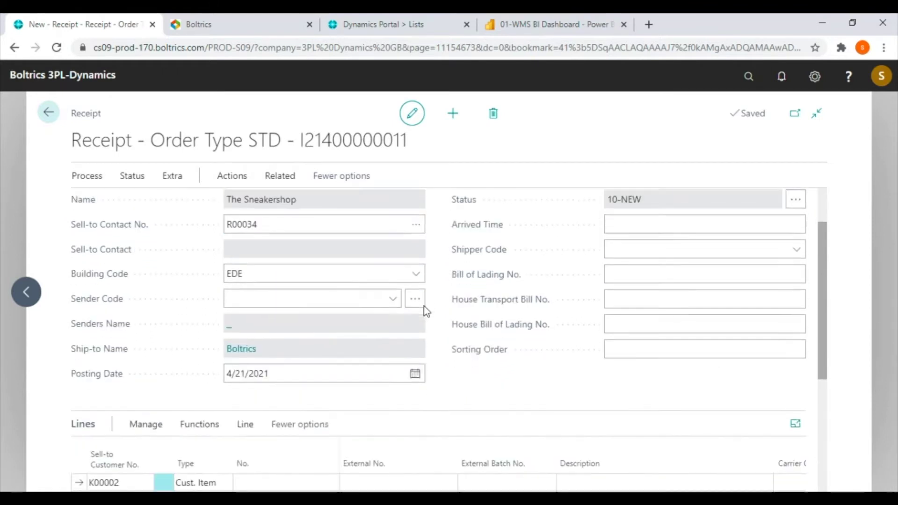
{"action": "left_click", "coordinate": [283, 416]}
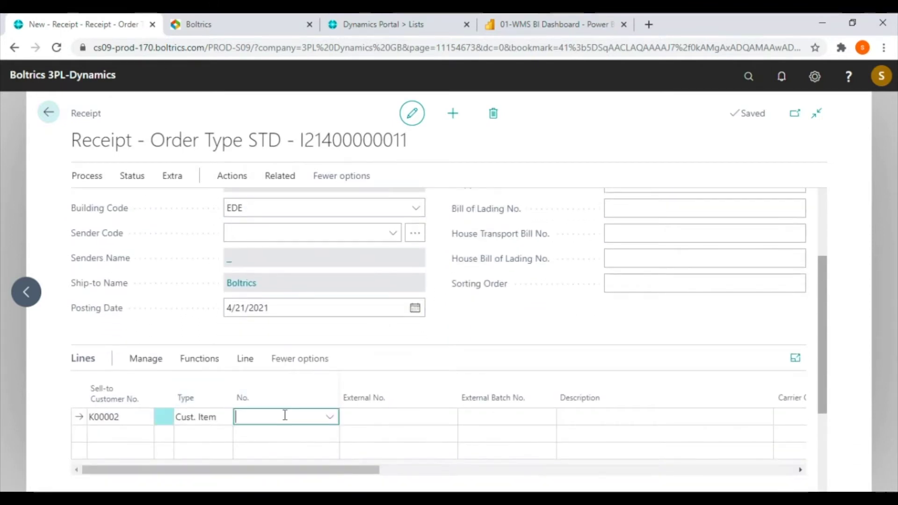
{"action": "left_click", "coordinate": [327, 419]}
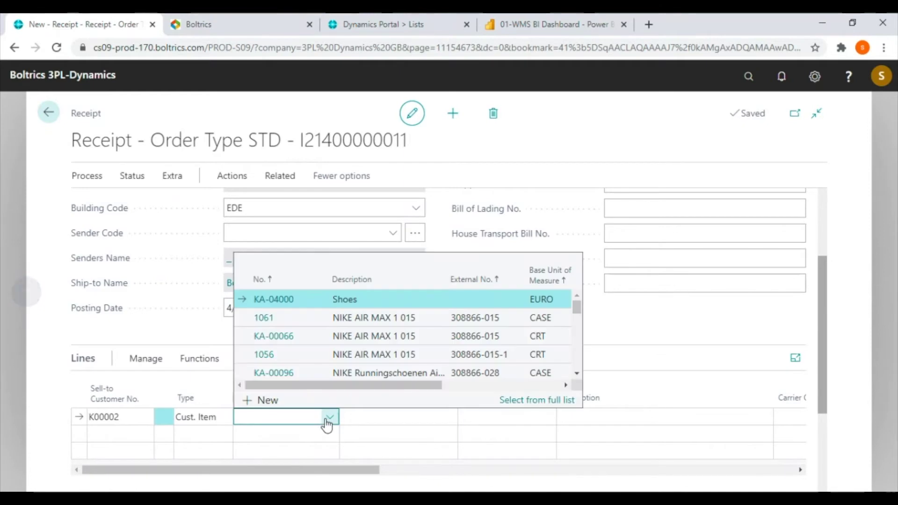
{"action": "left_click", "coordinate": [285, 318]}
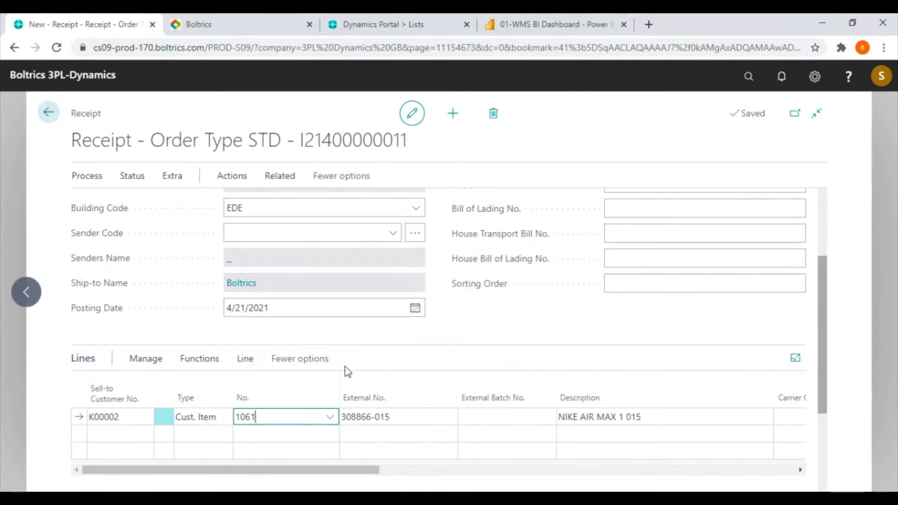
Set the carrier quantity of the item 1061 line to 3 and check the line's resulting quantity
{"action": "left_click_drag", "start_coordinate": [367, 473], "coordinate": [464, 473]}
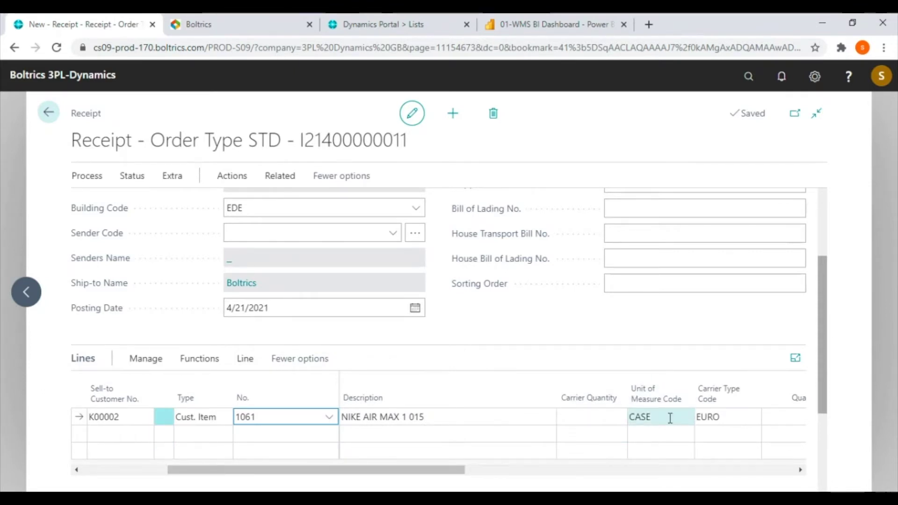
{"action": "left_click", "coordinate": [567, 416]}
{"action": "type", "text": "3"}
{"action": "key", "text": "Tab"}
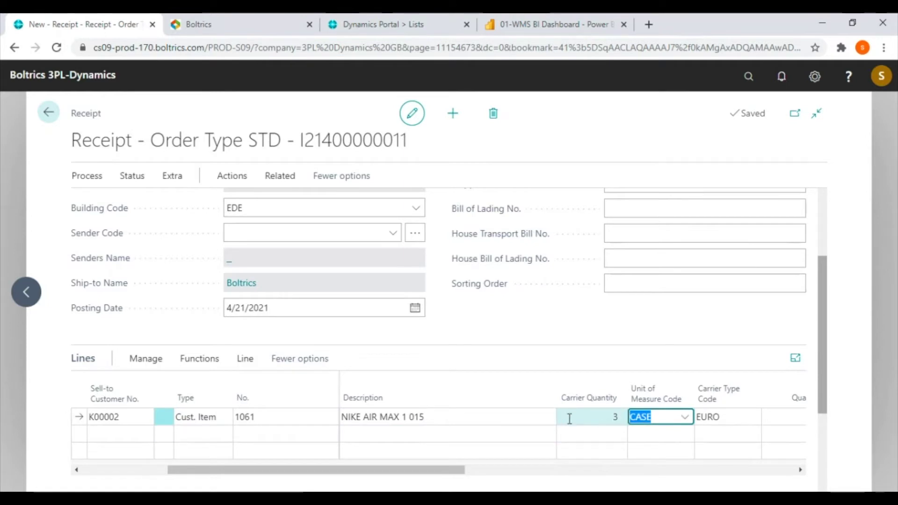
{"action": "left_click_drag", "start_coordinate": [457, 477], "coordinate": [487, 476]}
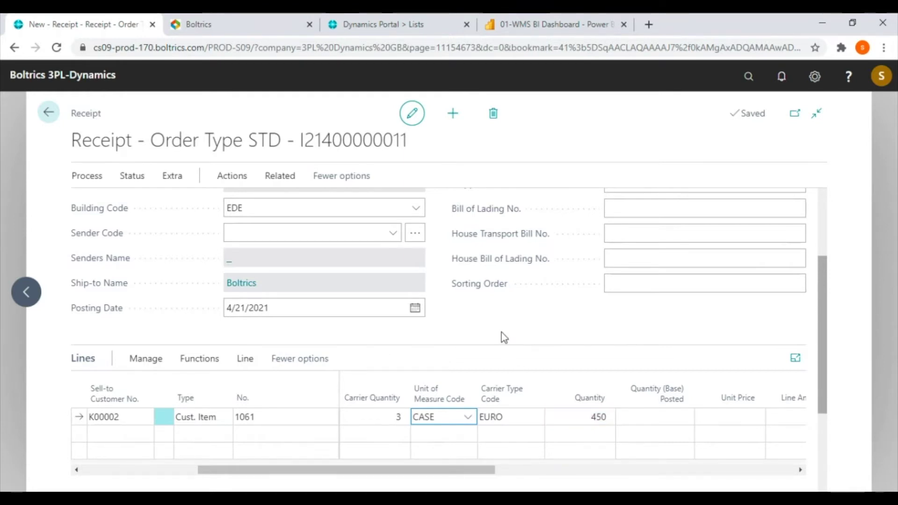
Advance the receipt to the next status, 20-CONFIRMED, and go back to its lines
{"action": "scroll", "coordinate": [503, 337], "scroll_direction": "up", "scroll_amount": 3}
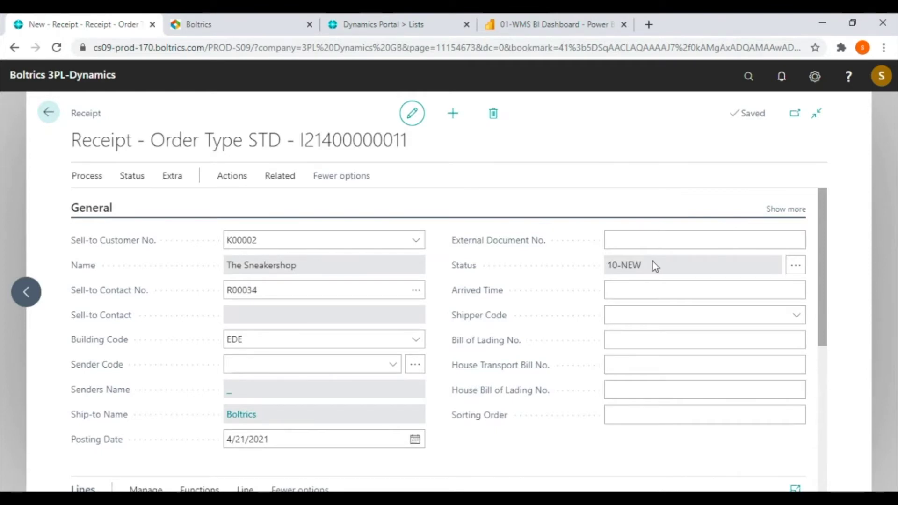
{"action": "left_click", "coordinate": [134, 179]}
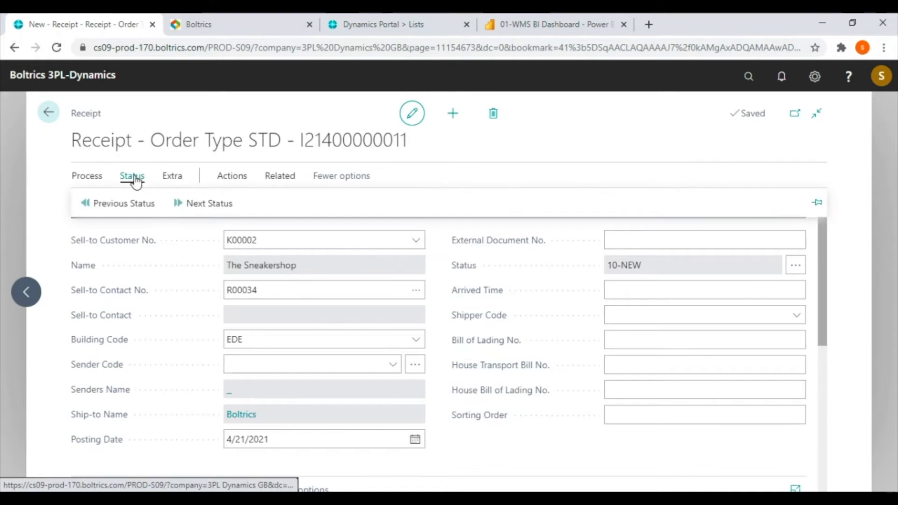
{"action": "left_click", "coordinate": [206, 209]}
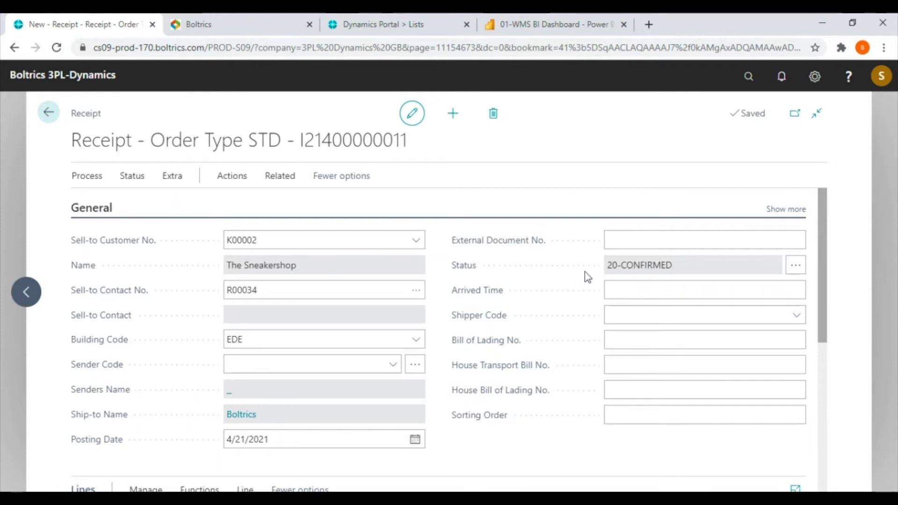
{"action": "left_click", "coordinate": [624, 283]}
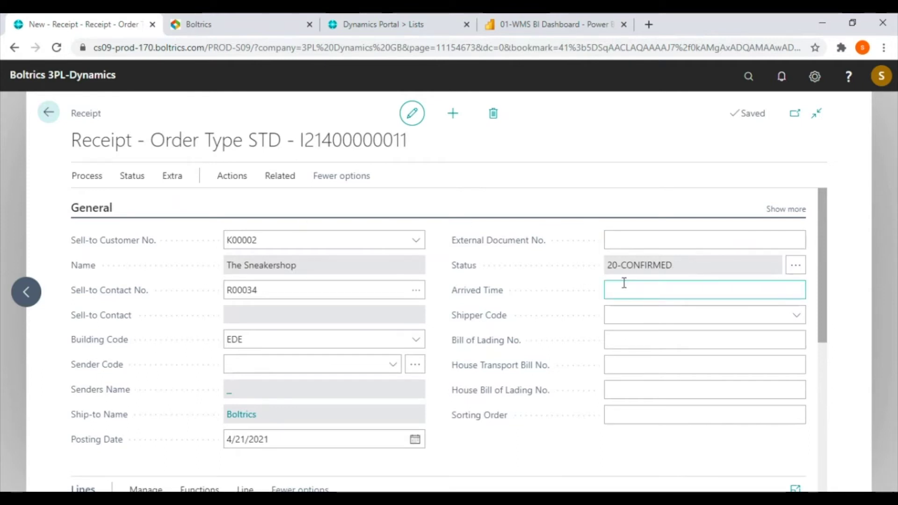
{"action": "scroll", "coordinate": [625, 283], "scroll_direction": "down", "scroll_amount": 4}
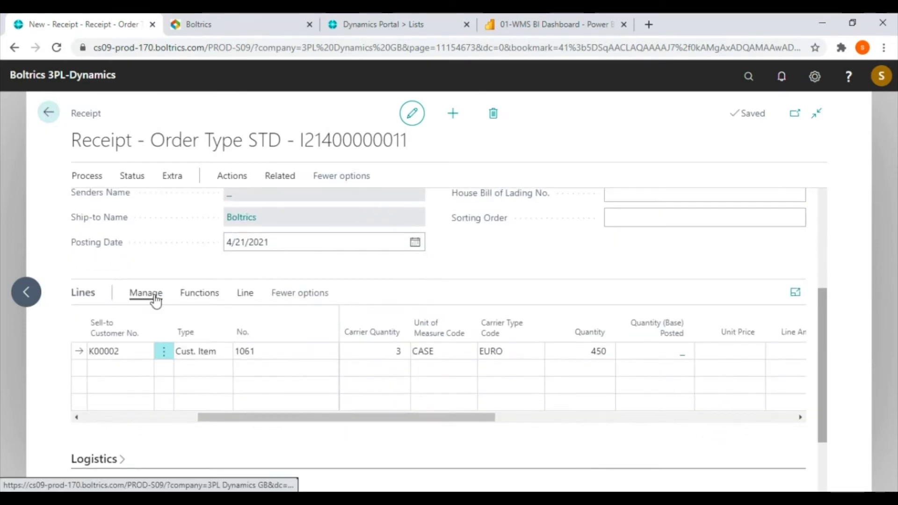
Open the document line card of the item 1061 line, review its carrier detail lines, and return to the receipt header
{"action": "left_click", "coordinate": [156, 302]}
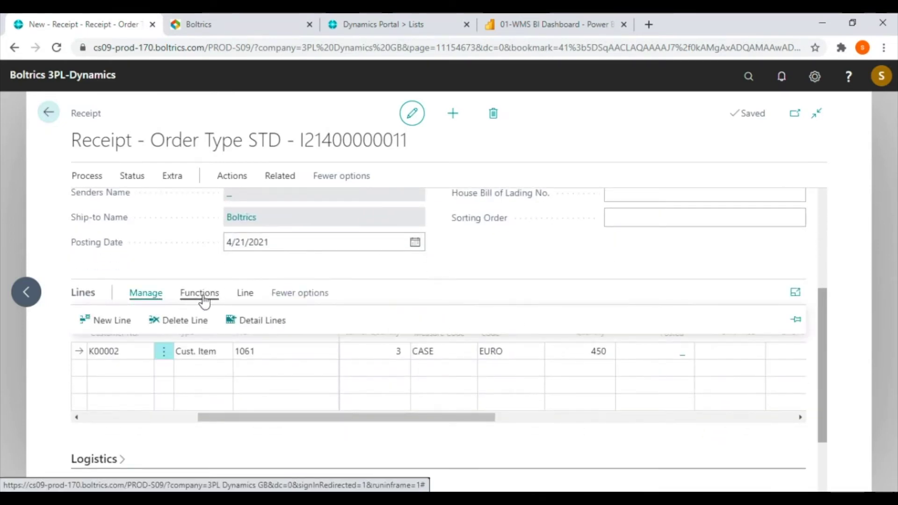
{"action": "left_click", "coordinate": [244, 297]}
{"action": "left_click", "coordinate": [116, 323]}
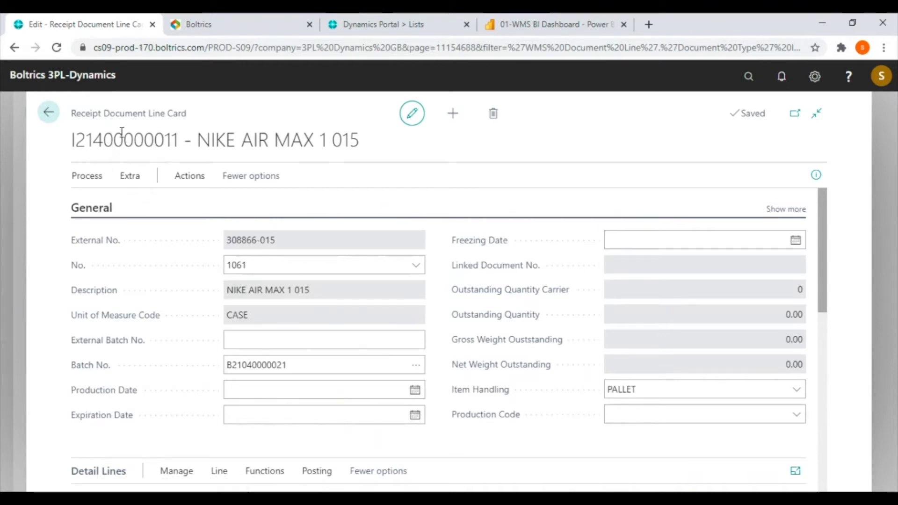
{"action": "scroll", "coordinate": [392, 269], "scroll_direction": "down", "scroll_amount": 3}
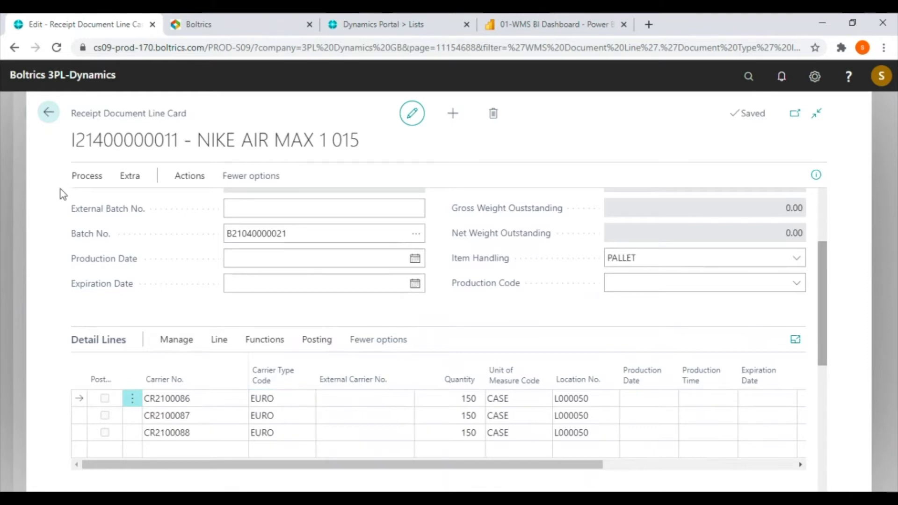
{"action": "left_click", "coordinate": [48, 113]}
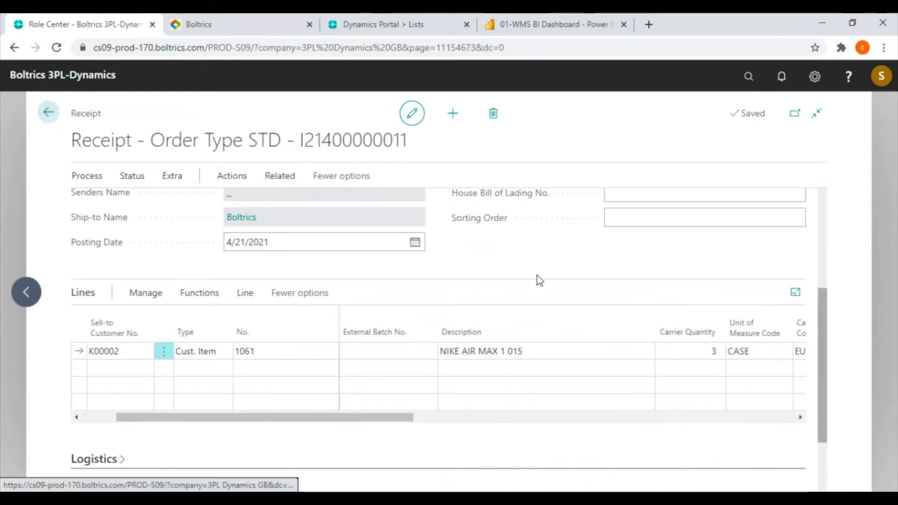
{"action": "scroll", "coordinate": [537, 276], "scroll_direction": "up", "scroll_amount": 5}
In the command-line scanner terminal, open the first listed The Sneakershop receipt through Receipt - Internal carrier
{"action": "mouse_move", "coordinate": [469, 292]}
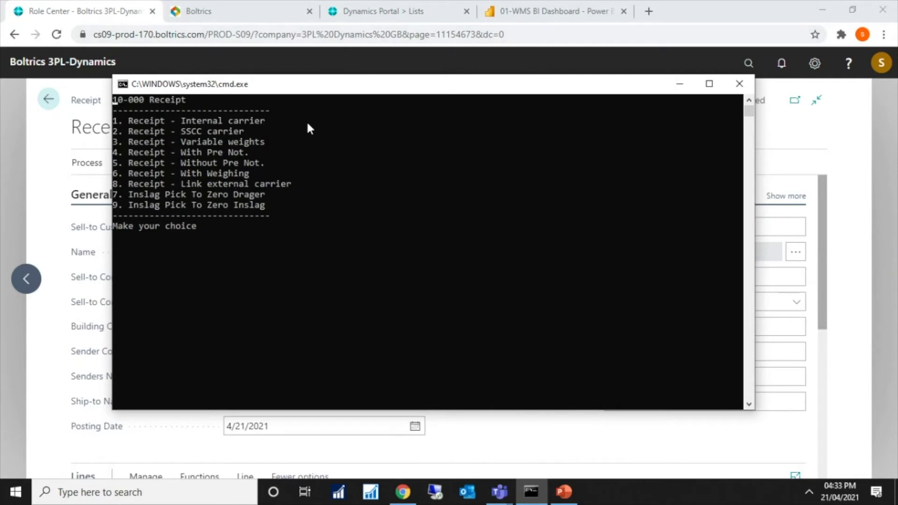
{"action": "key", "text": "Escape"}
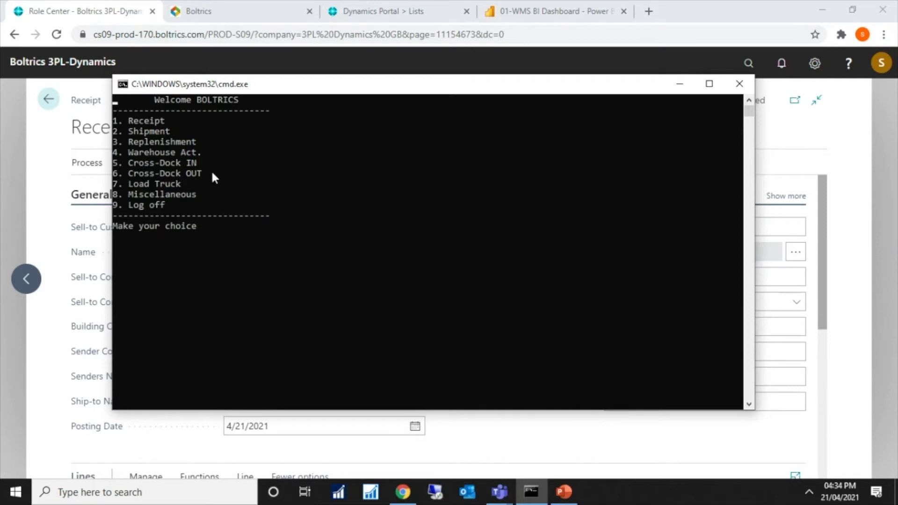
{"action": "key", "text": "1"}
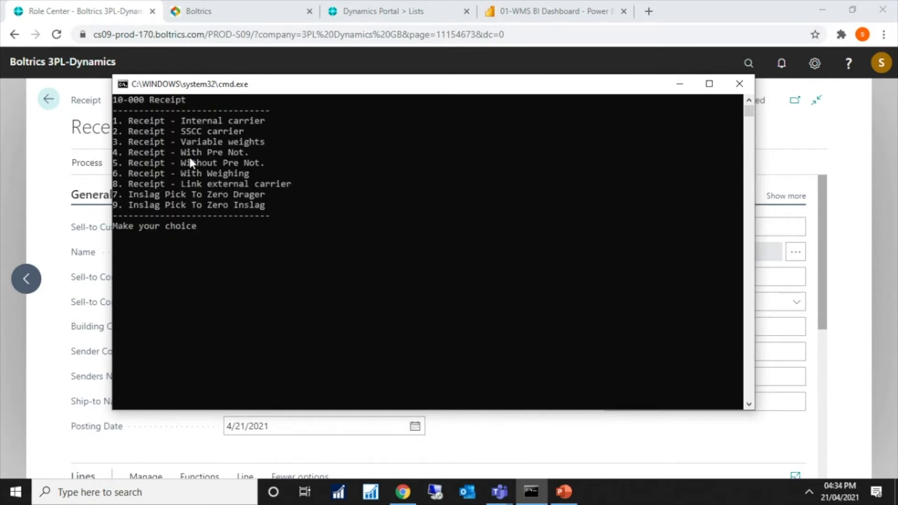
{"action": "key", "text": "1"}
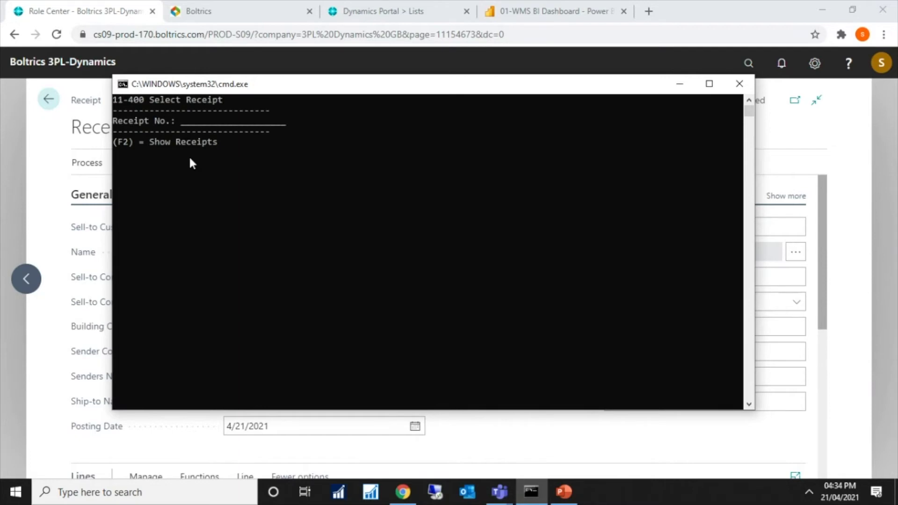
{"action": "key", "text": "F2"}
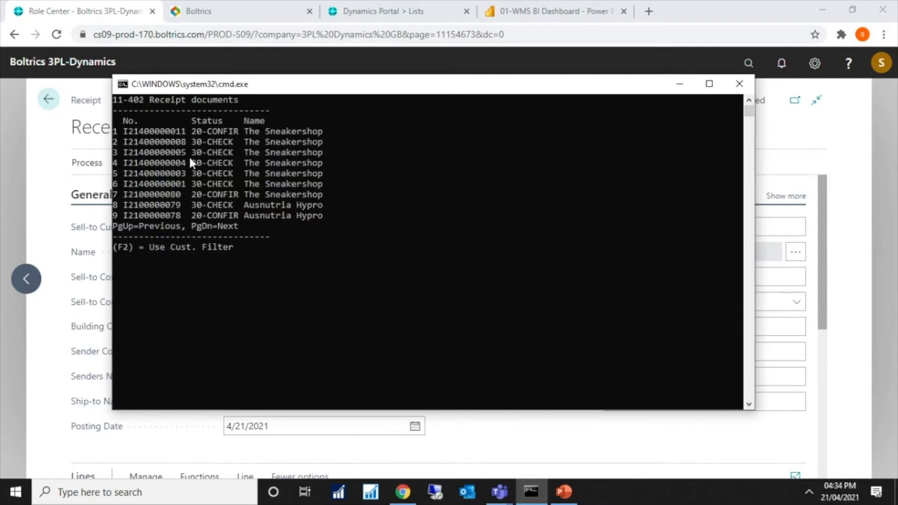
{"action": "left_click_drag", "start_coordinate": [270, 91], "coordinate": [335, 157]}
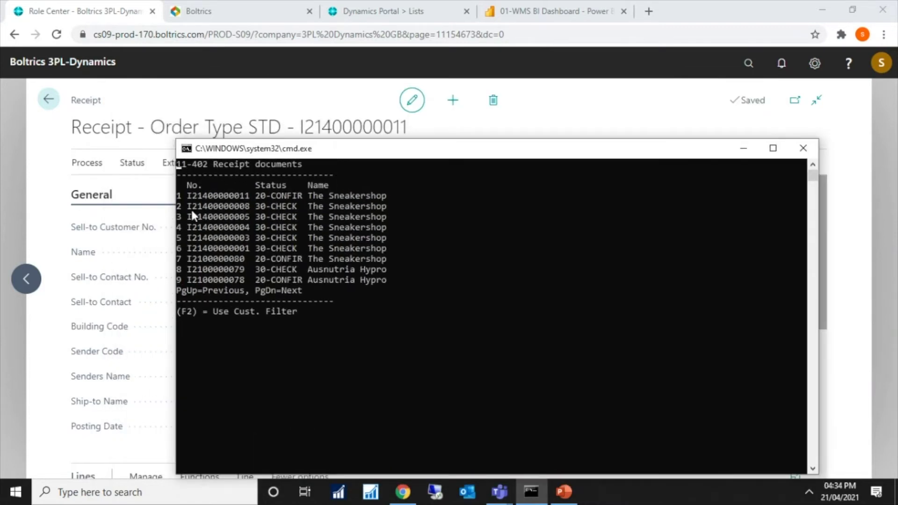
{"action": "key", "text": "1"}
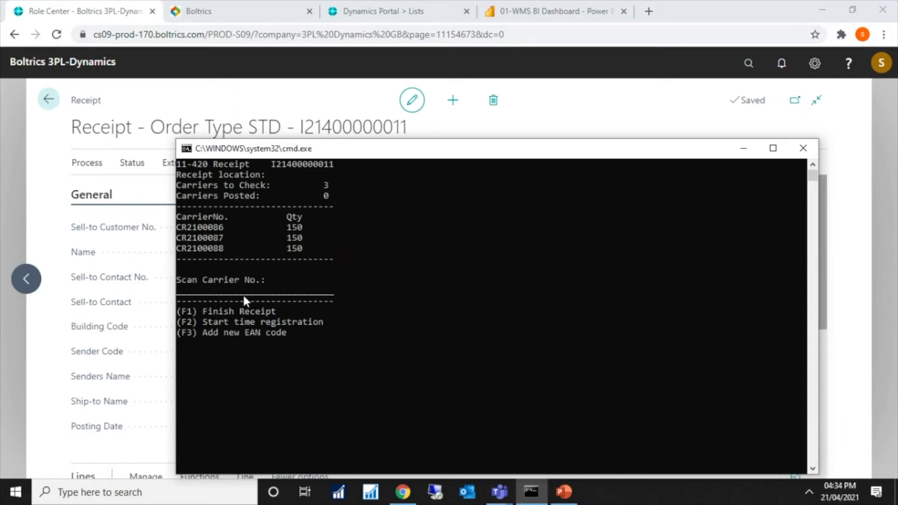
Copy carrier number CR2100086 from the receipt's carrier list and submit it as the scanned carrier
{"action": "left_click", "coordinate": [224, 228]}
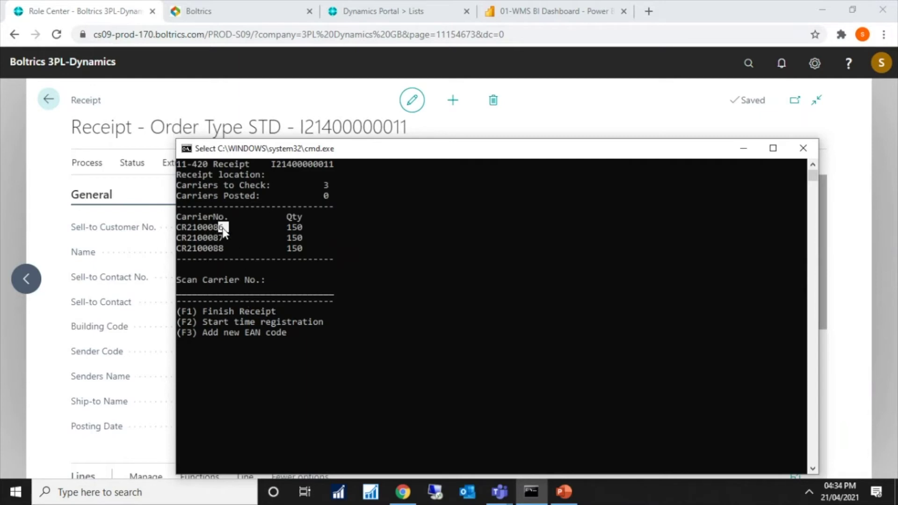
{"action": "left_click_drag", "start_coordinate": [224, 229], "coordinate": [178, 228]}
{"action": "key", "text": "cmd+c"}
{"action": "right_click", "coordinate": [210, 289]}
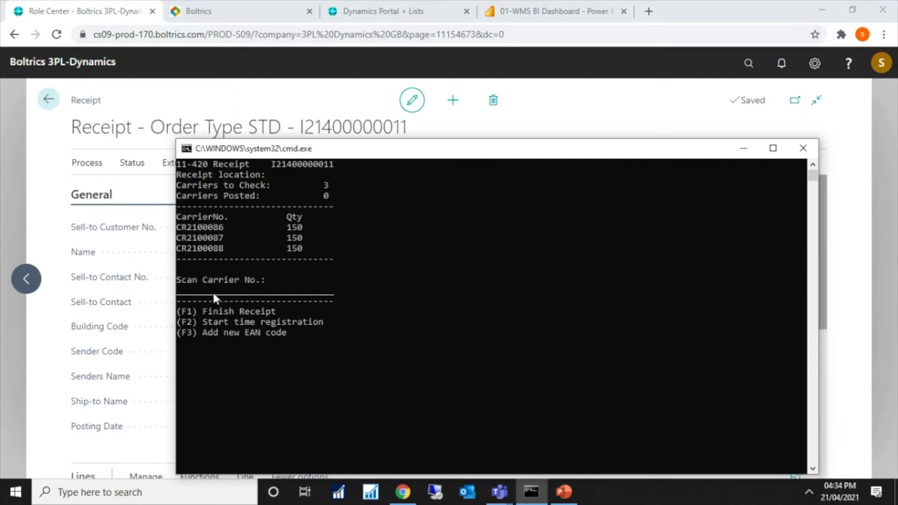
{"action": "left_click", "coordinate": [183, 295]}
{"action": "right_click", "coordinate": [228, 302]}
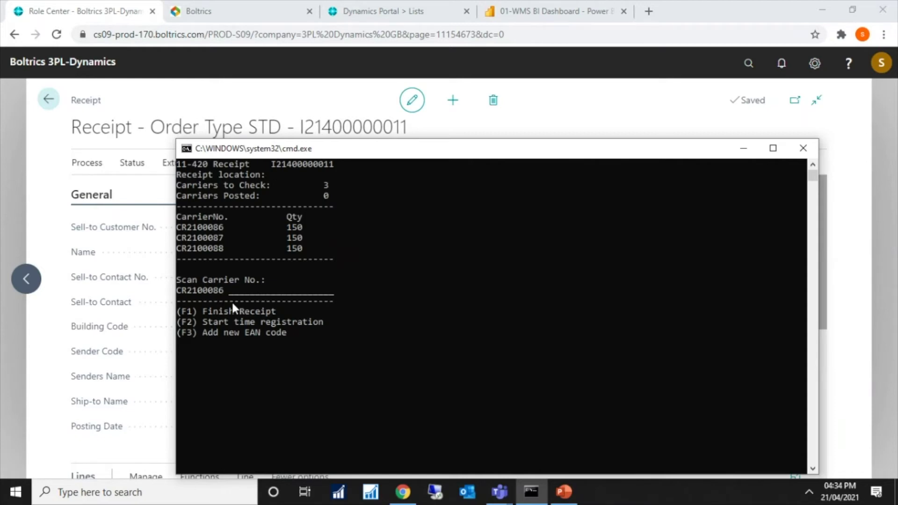
{"action": "key", "text": "Return"}
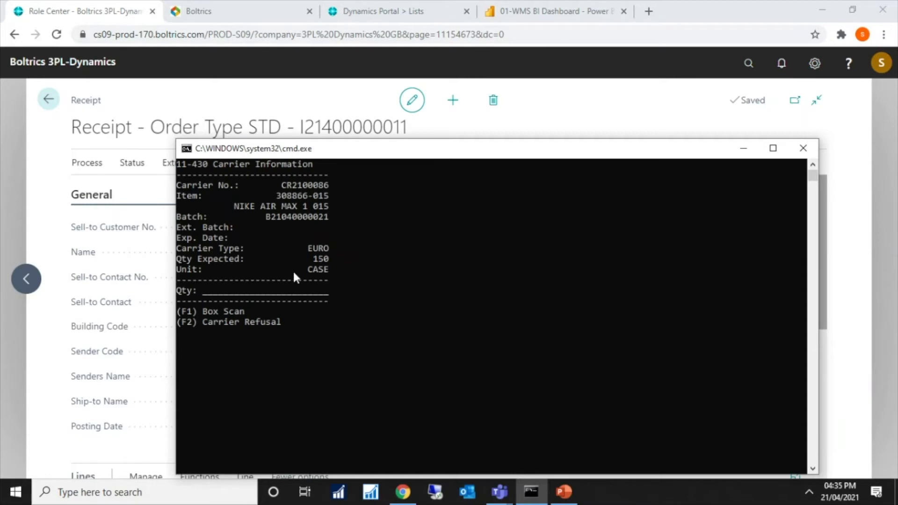
Enter a received quantity of 120 for carrier CR2100086 and post it
{"action": "type", "text": "120"}
{"action": "key", "text": "Return"}
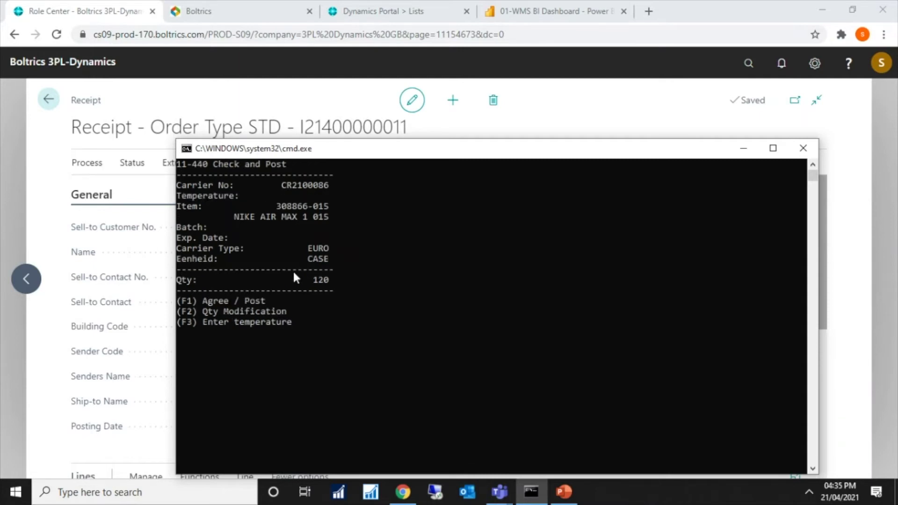
{"action": "key", "text": "F1"}
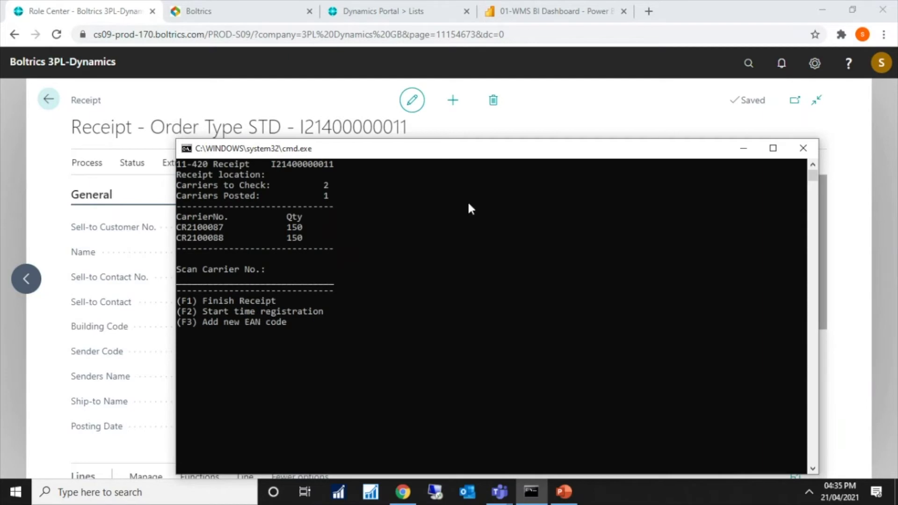
Switch back to the receipt in the browser, reload it, and check its status and the line's posted quantity
{"action": "left_click", "coordinate": [744, 149]}
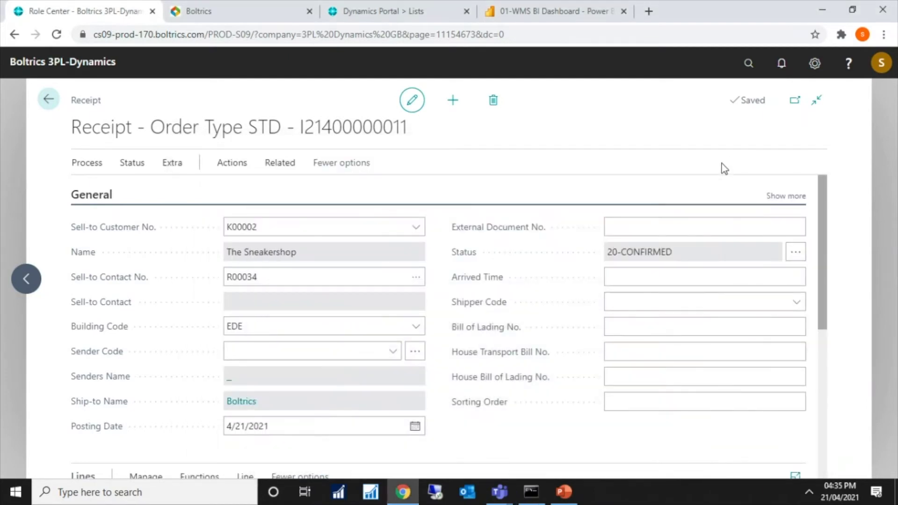
{"action": "left_click", "coordinate": [55, 39]}
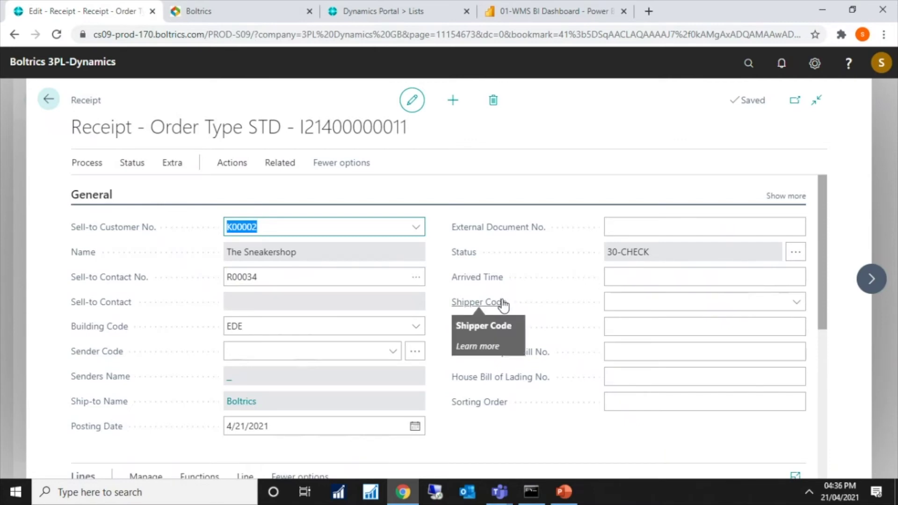
{"action": "scroll", "coordinate": [628, 297], "scroll_direction": "down", "scroll_amount": 4}
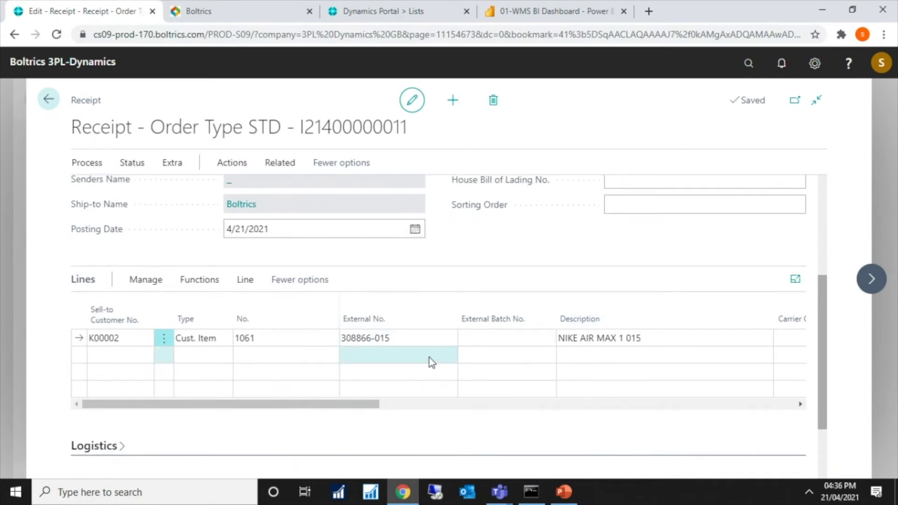
{"action": "left_click_drag", "start_coordinate": [355, 406], "coordinate": [476, 415]}
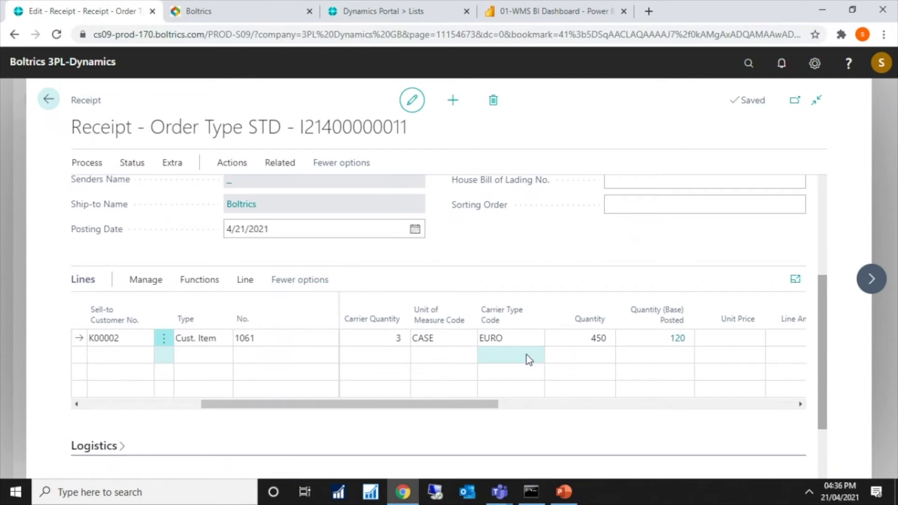
Post the remaining carriers from the NIKE AIR MAX 1 015 document line card and return to the receipt header
{"action": "left_click", "coordinate": [244, 286]}
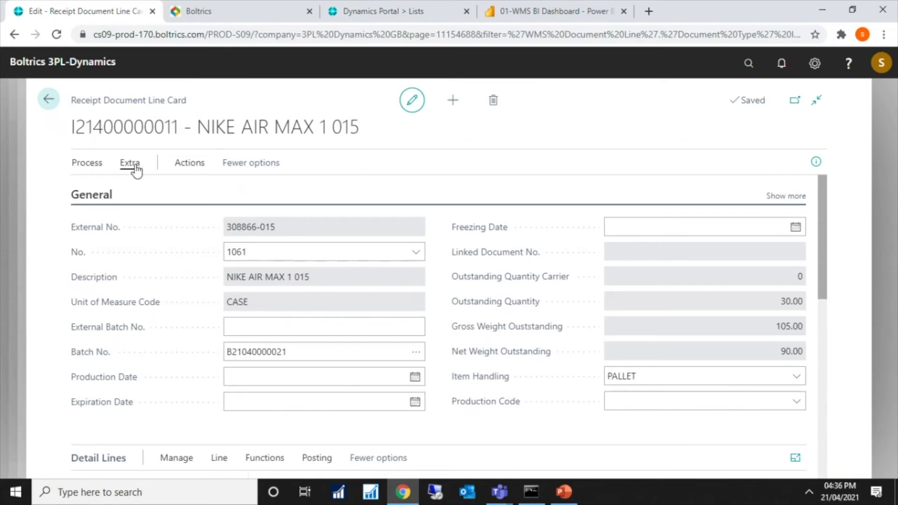
{"action": "left_click", "coordinate": [186, 165]}
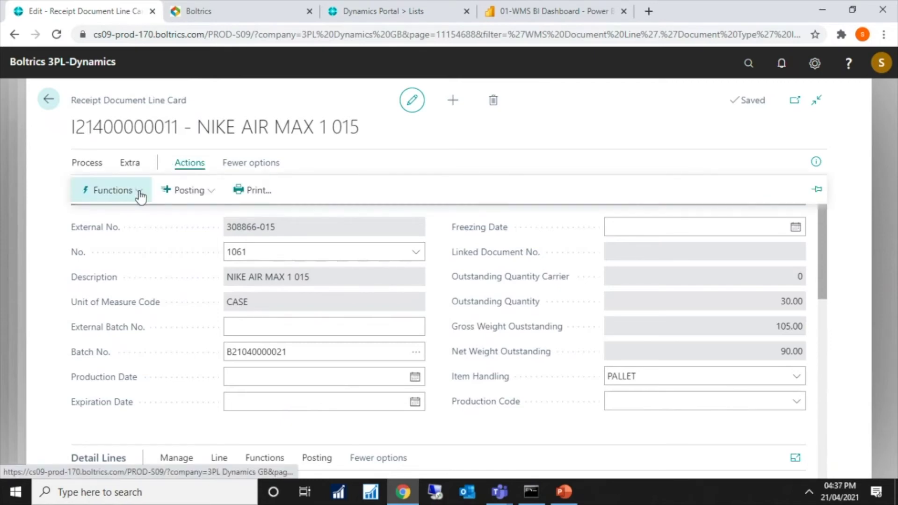
{"action": "left_click", "coordinate": [200, 194]}
{"action": "left_click", "coordinate": [206, 219]}
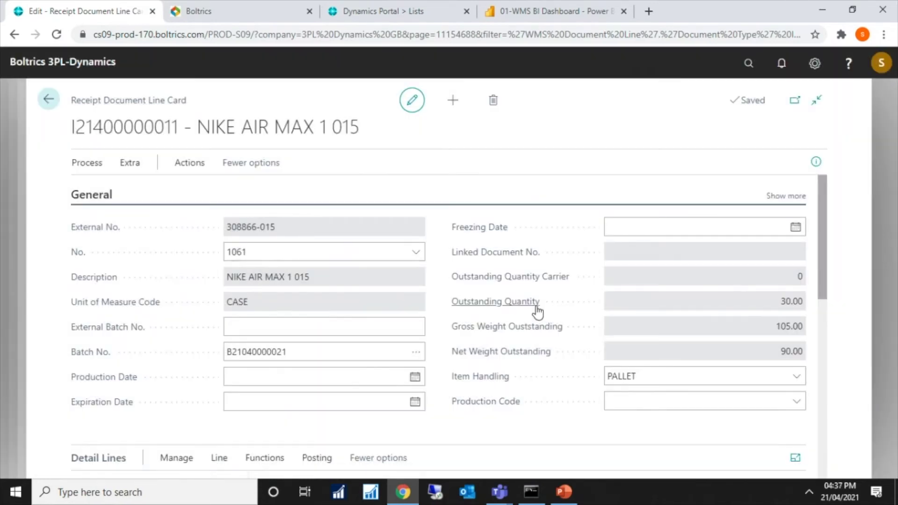
{"action": "left_click", "coordinate": [48, 99]}
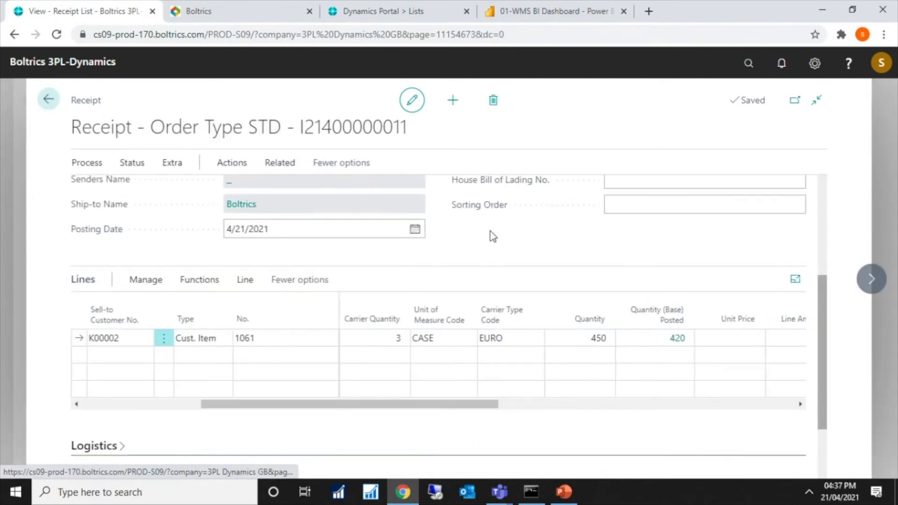
{"action": "scroll", "coordinate": [492, 234], "scroll_direction": "up", "scroll_amount": 8}
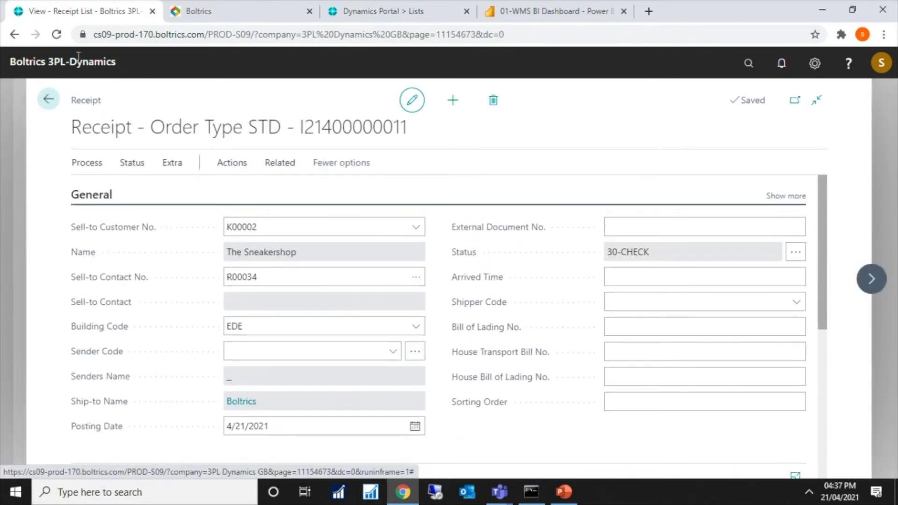
Reload the receipt page, examine its header, lines and posting options, and return to the role center
{"action": "left_click", "coordinate": [57, 34]}
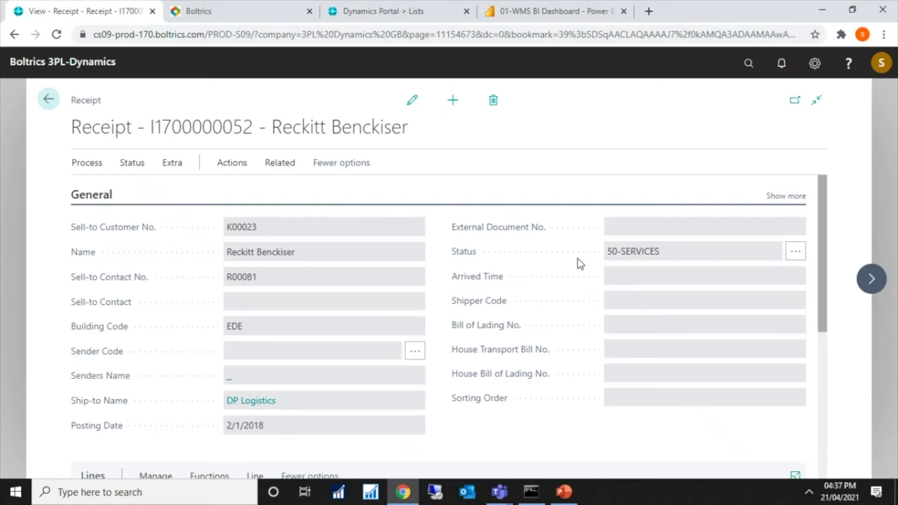
{"action": "scroll", "coordinate": [578, 259], "scroll_direction": "down", "scroll_amount": 4}
{"action": "scroll", "coordinate": [577, 259], "scroll_direction": "up", "scroll_amount": 1}
{"action": "scroll", "coordinate": [465, 241], "scroll_direction": "up", "scroll_amount": 2}
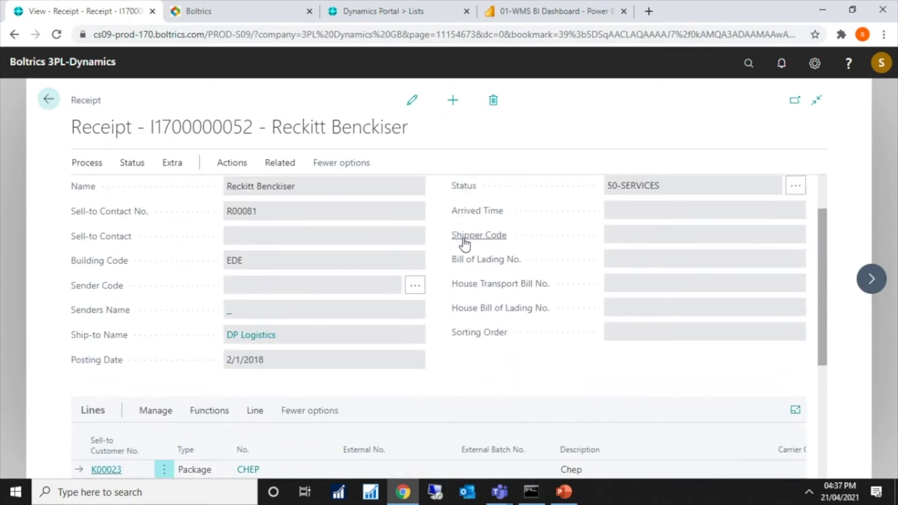
{"action": "mouse_move", "coordinate": [464, 240]}
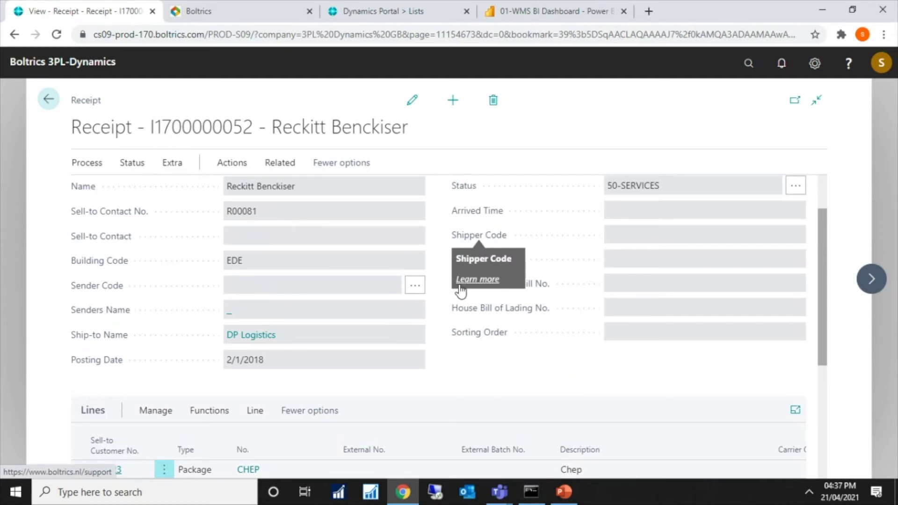
{"action": "left_click", "coordinate": [230, 167]}
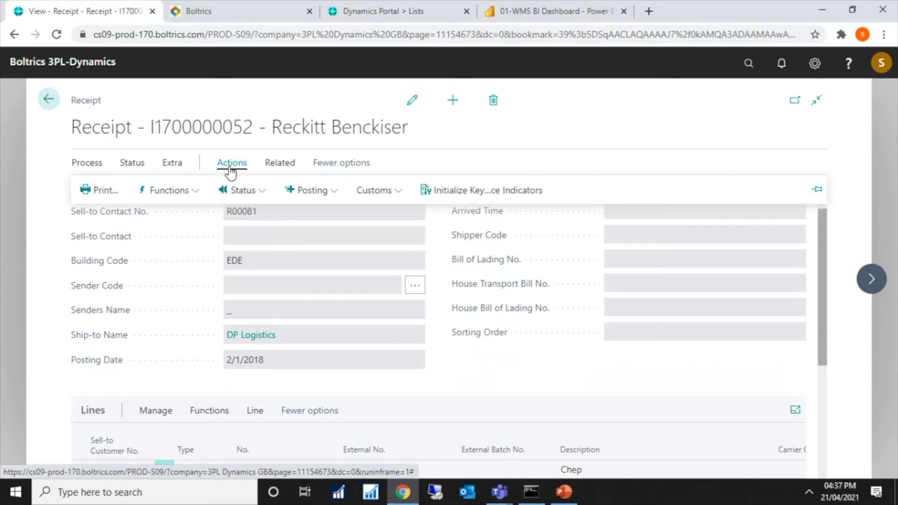
{"action": "left_click", "coordinate": [306, 195]}
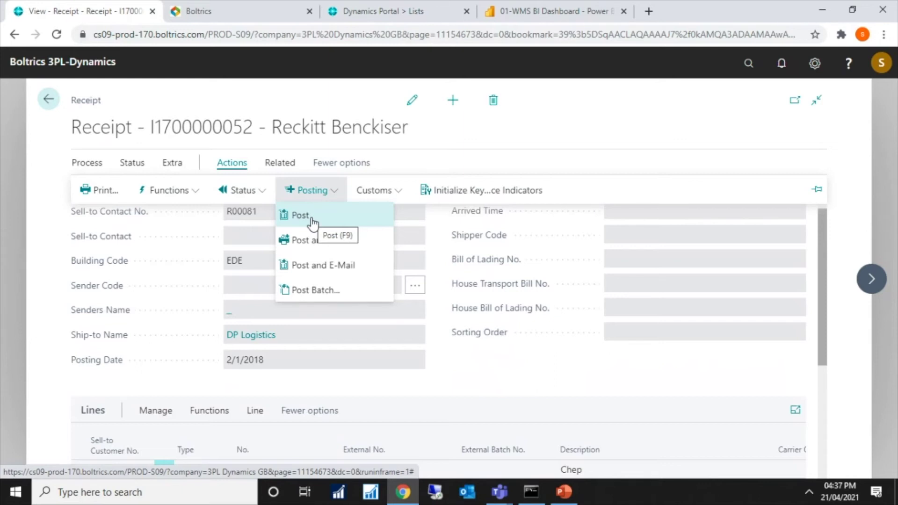
{"action": "left_click", "coordinate": [49, 104]}
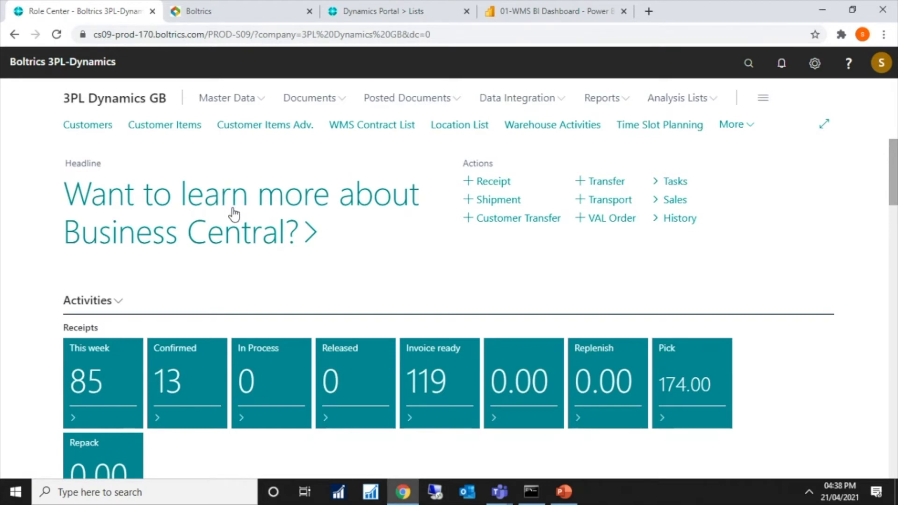
View the Warehouse Activities list, and search for "Cycle" to open the Cycle Counting Method List
{"action": "left_click", "coordinate": [533, 133]}
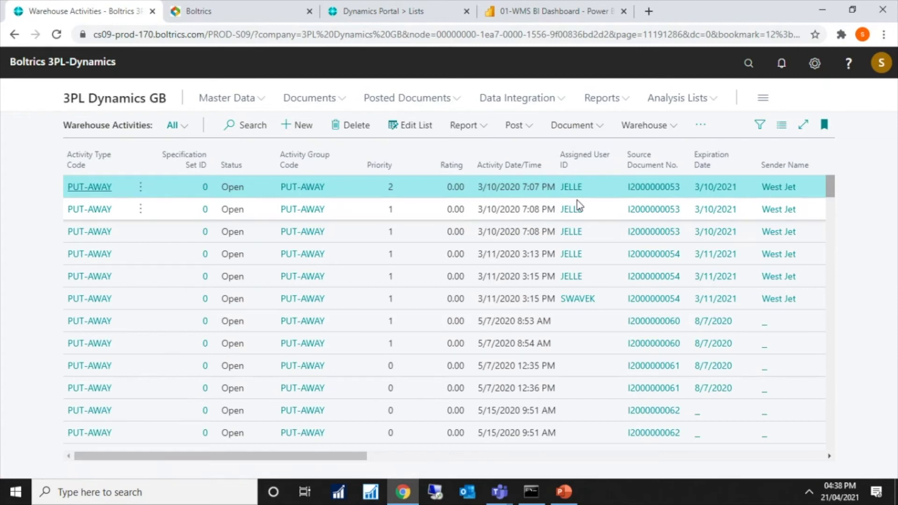
{"action": "left_click", "coordinate": [748, 64]}
{"action": "type", "text": "Cycle"}
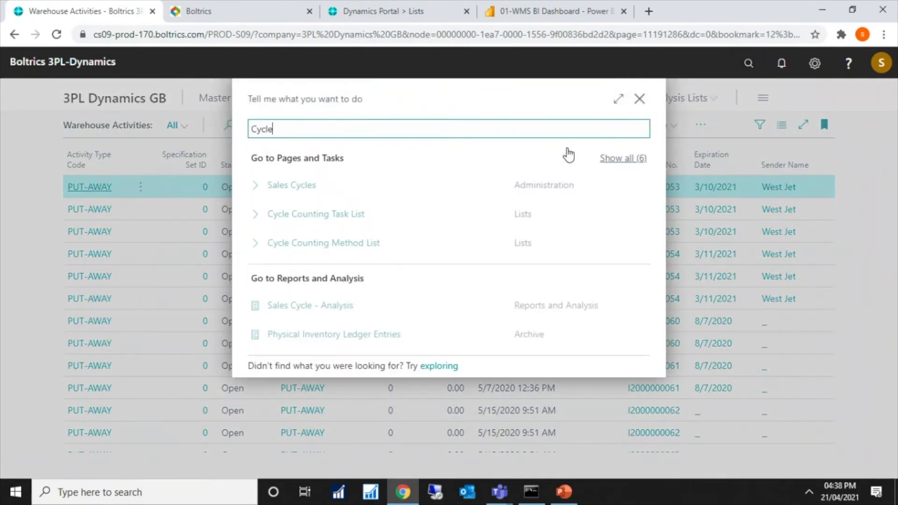
{"action": "left_click", "coordinate": [448, 252]}
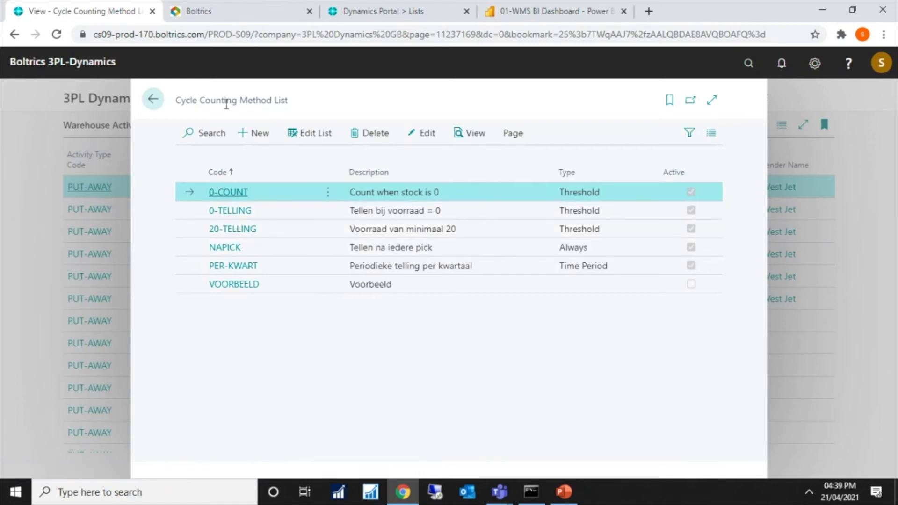
Close the Cycle Counting Method List, open Time Slot Planning from the role center, and examine the dock bookings from 4/19/2021 to 4/21/2021
{"action": "left_click", "coordinate": [144, 104]}
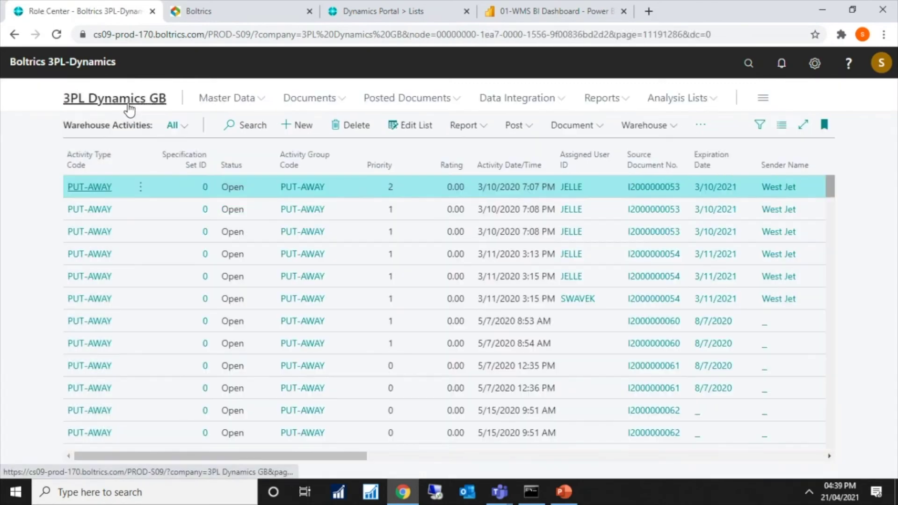
{"action": "left_click", "coordinate": [130, 109]}
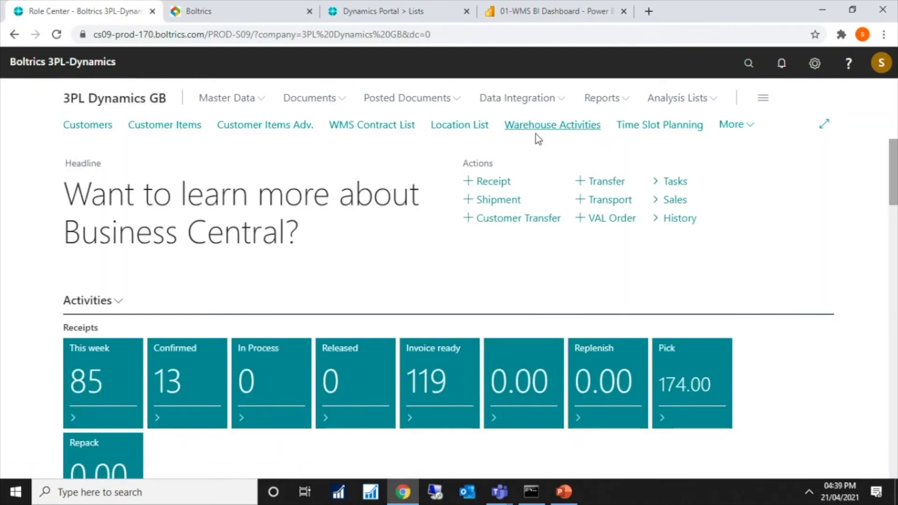
{"action": "left_click", "coordinate": [669, 125]}
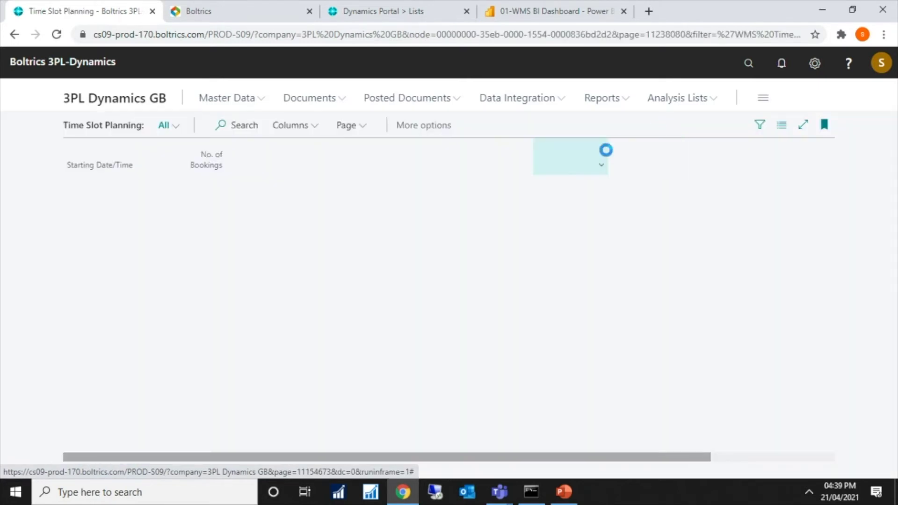
{"action": "scroll", "coordinate": [297, 263], "scroll_direction": "up", "scroll_amount": 6}
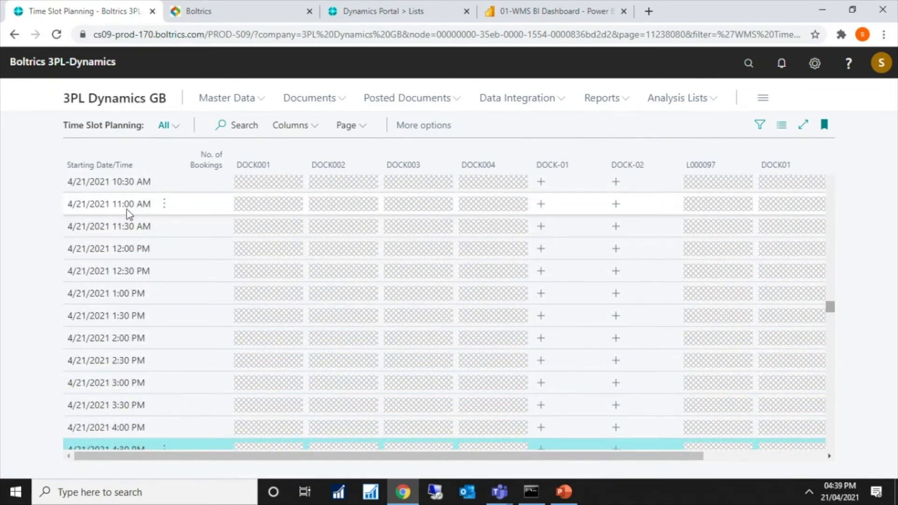
{"action": "scroll", "coordinate": [262, 225], "scroll_direction": "up", "scroll_amount": 3}
{"action": "scroll", "coordinate": [308, 219], "scroll_direction": "up", "scroll_amount": 10}
{"action": "scroll", "coordinate": [407, 230], "scroll_direction": "up", "scroll_amount": 3}
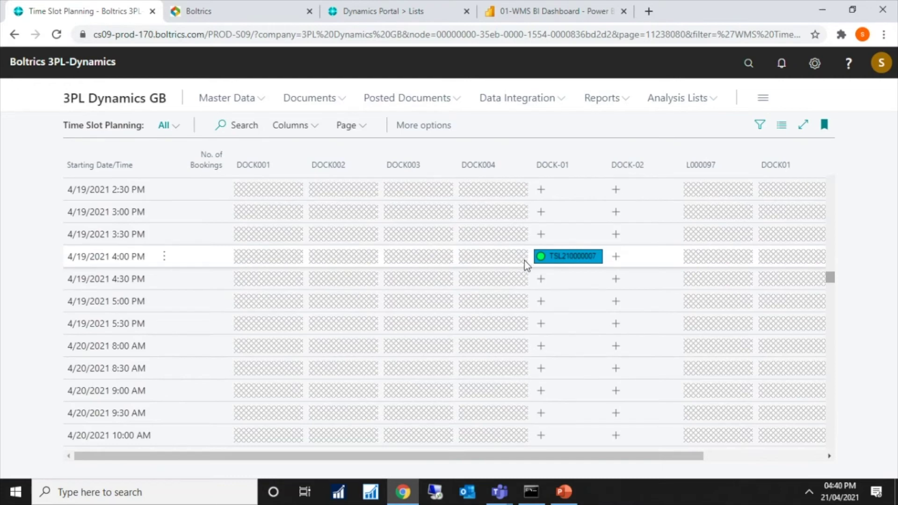
Search for "time slot cap", go to Time Slot Capacity Restrictions, and open the STD restriction for editing
{"action": "left_click", "coordinate": [750, 68]}
{"action": "type", "text": "time slot"}
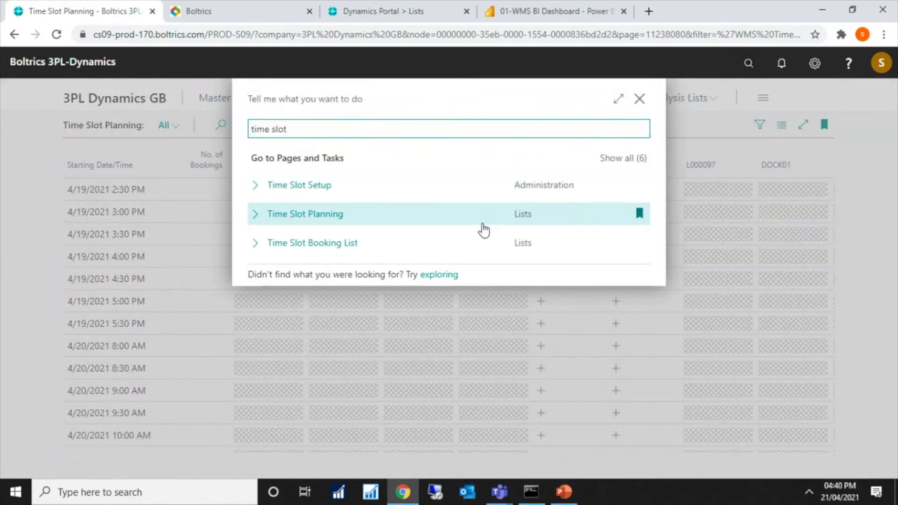
{"action": "type", "text": " cap"}
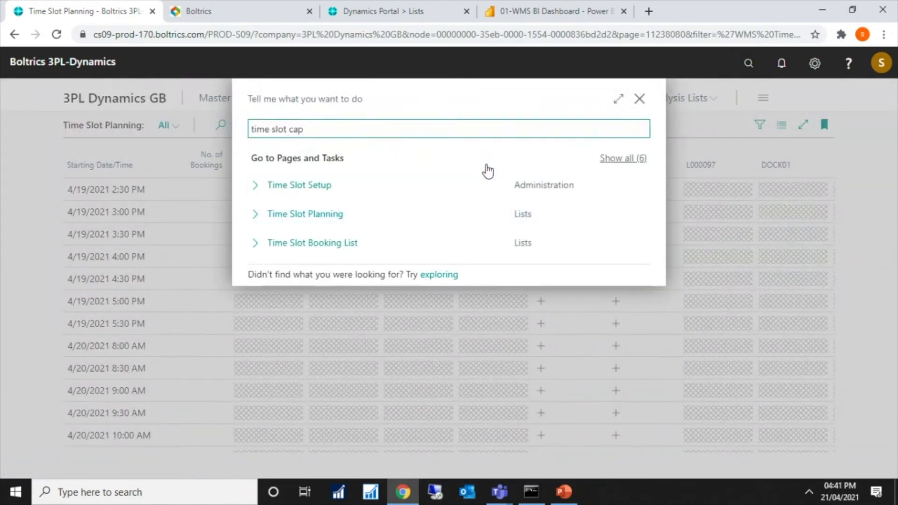
{"action": "left_click", "coordinate": [417, 189]}
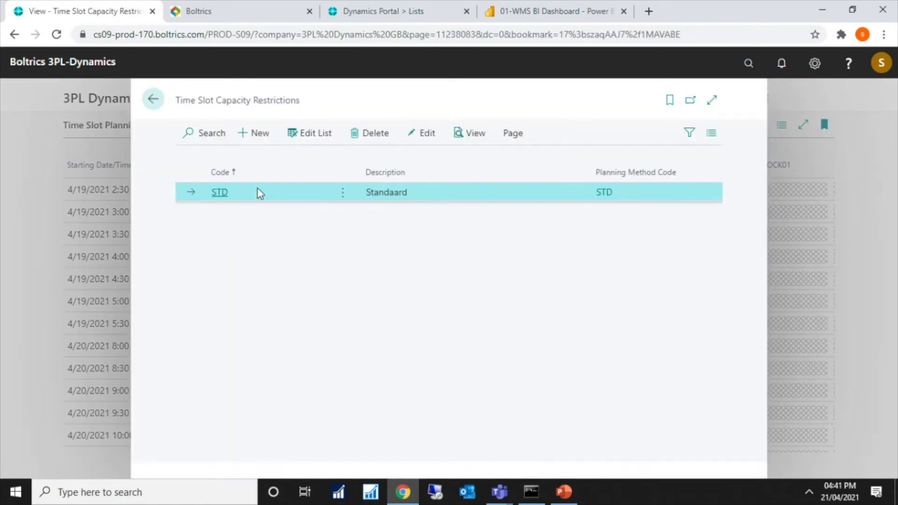
{"action": "left_click", "coordinate": [423, 134]}
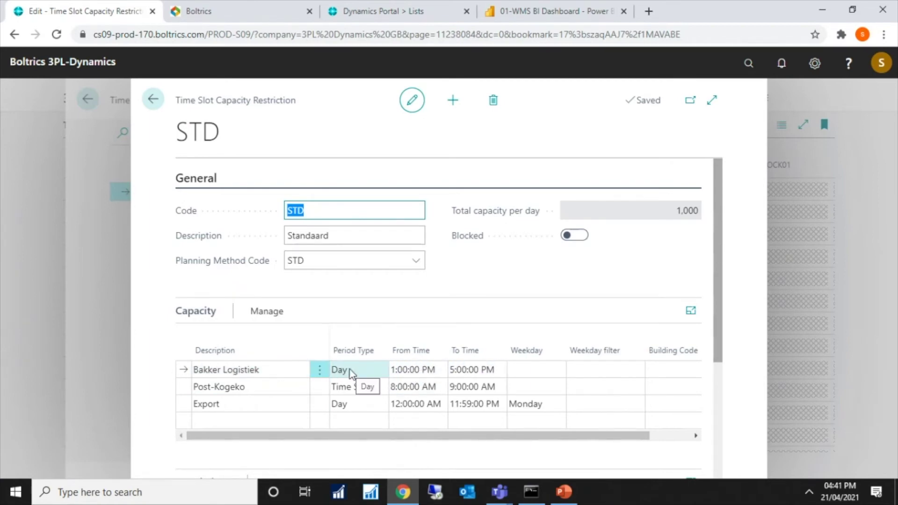
Examine the restrictions attached to the Bakker Logistiek and Export capacity lines
{"action": "left_click", "coordinate": [291, 369]}
{"action": "left_click_drag", "start_coordinate": [720, 254], "coordinate": [722, 338]}
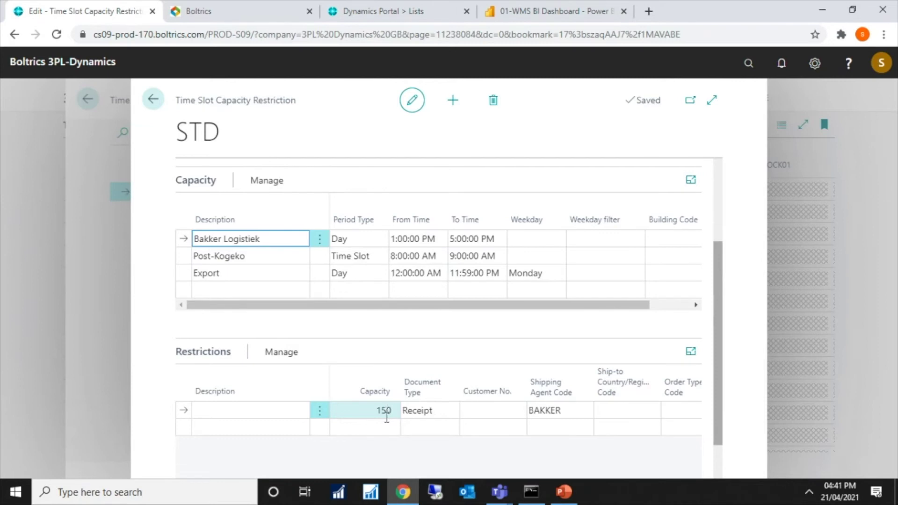
{"action": "left_click", "coordinate": [268, 281]}
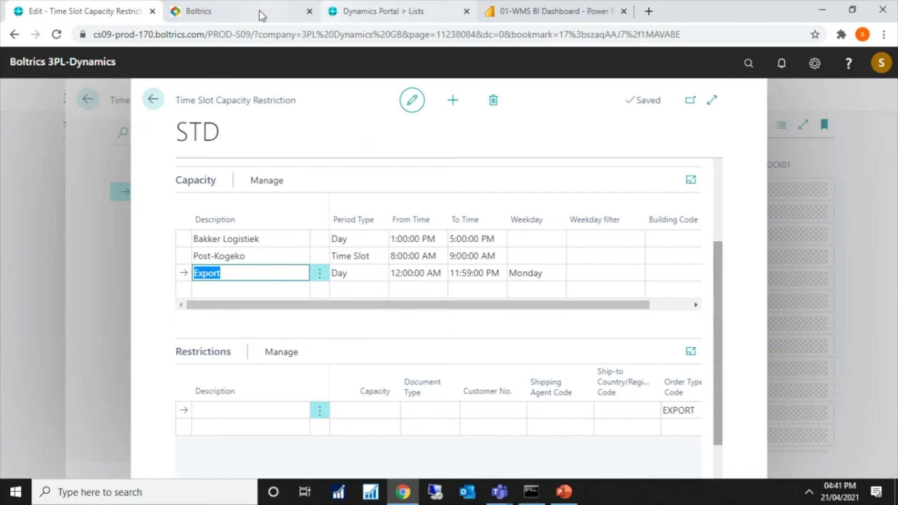
Switch to the Dynamics Portal and open the financial Credit Memos list, returning to the Invoices list
{"action": "left_click", "coordinate": [371, 13]}
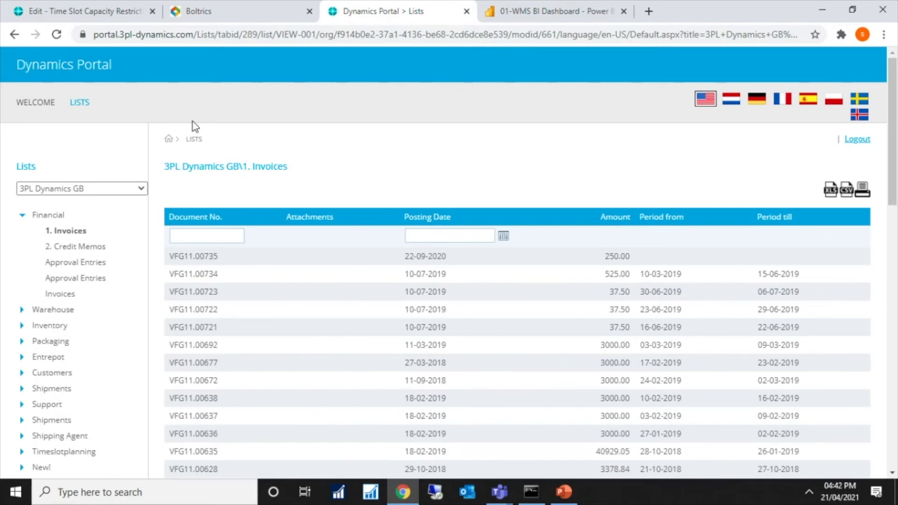
{"action": "left_click", "coordinate": [78, 244]}
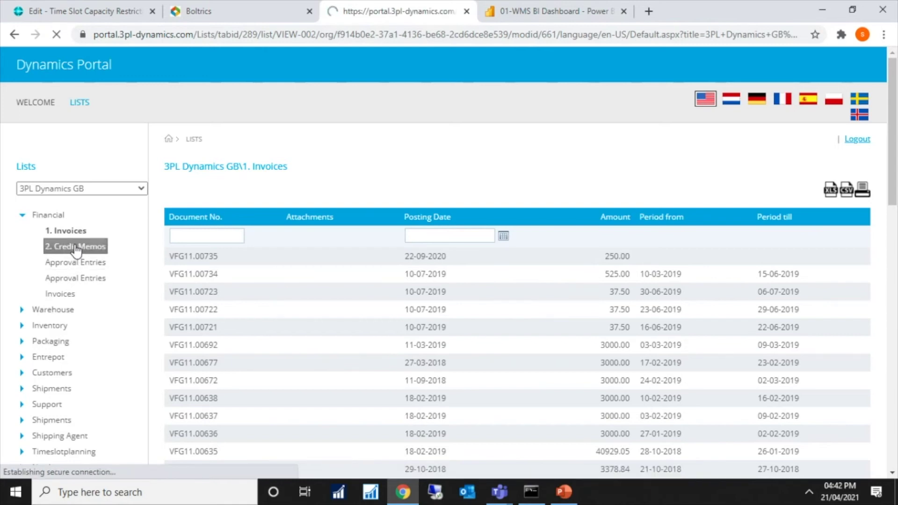
{"action": "left_click", "coordinate": [77, 232]}
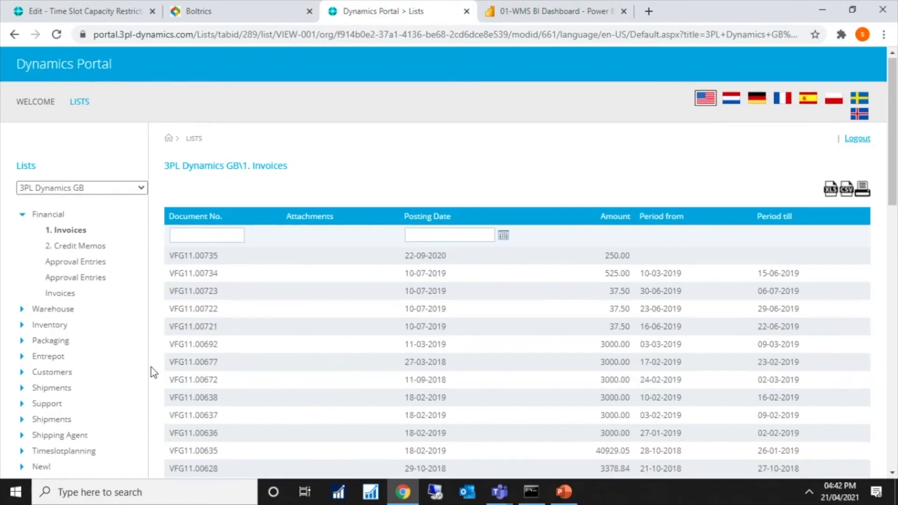
View the warehouse Proforma Receipts list and the Inventory per item list in the portal
{"action": "scroll", "coordinate": [150, 367], "scroll_direction": "down", "scroll_amount": 1}
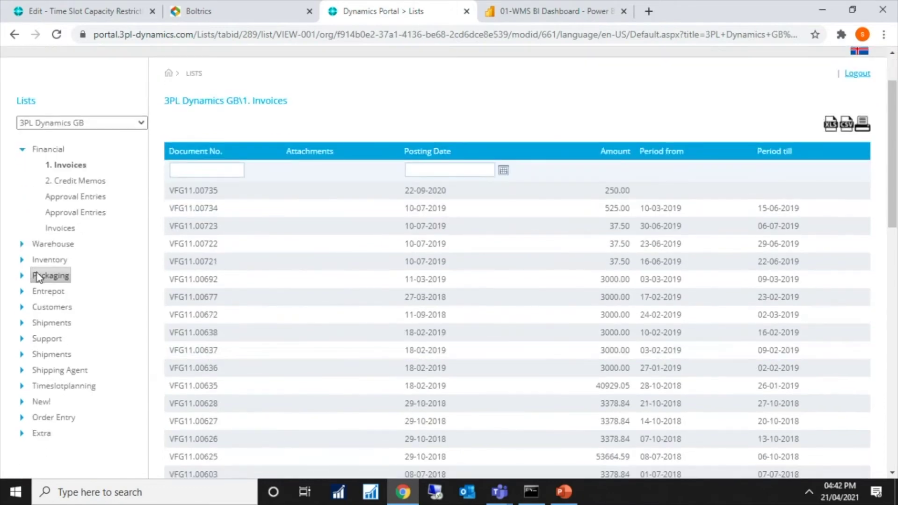
{"action": "left_click", "coordinate": [21, 245]}
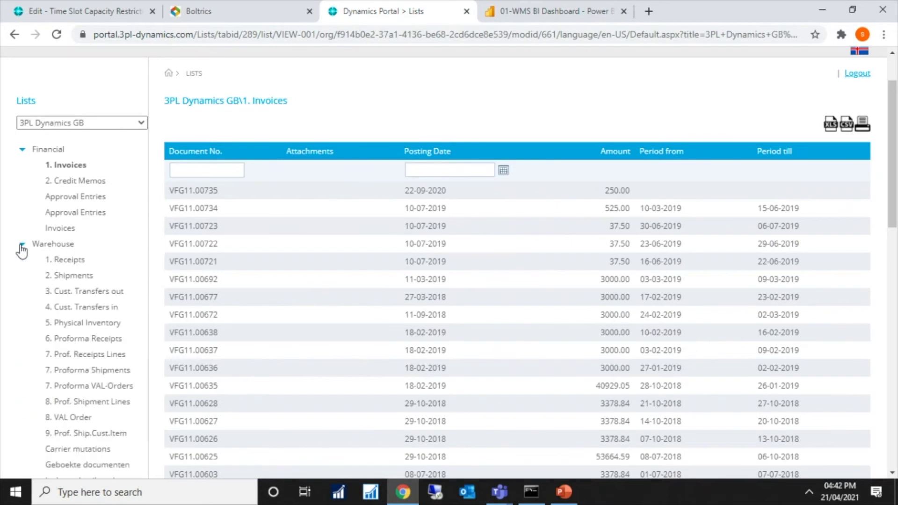
{"action": "left_click", "coordinate": [101, 342]}
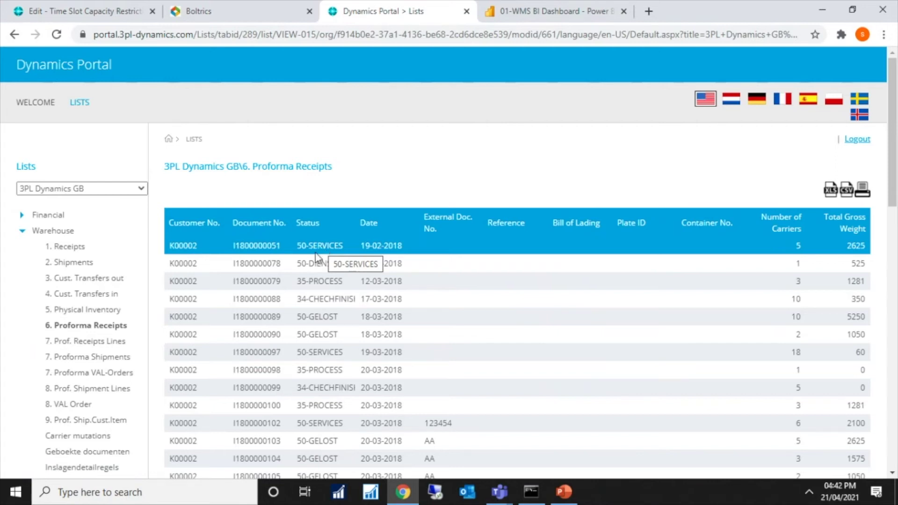
{"action": "scroll", "coordinate": [28, 346], "scroll_direction": "down", "scroll_amount": 5}
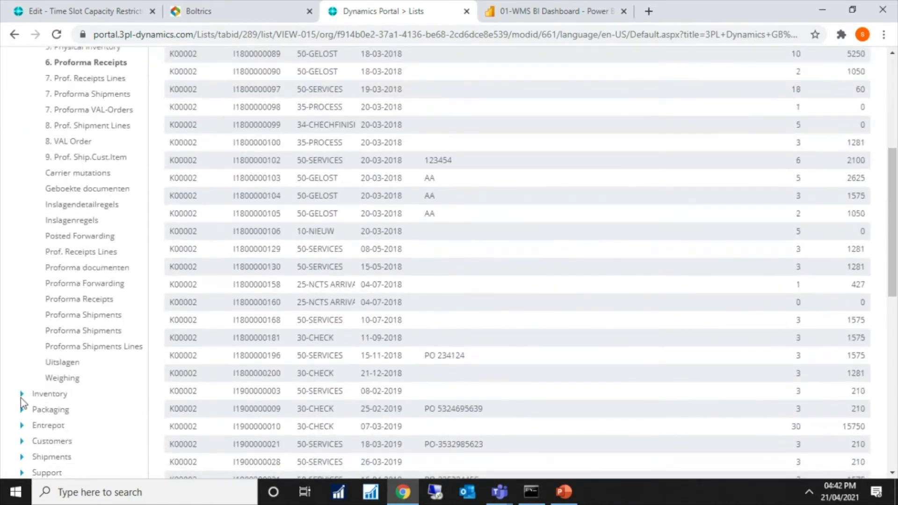
{"action": "left_click", "coordinate": [21, 396]}
{"action": "left_click", "coordinate": [87, 415]}
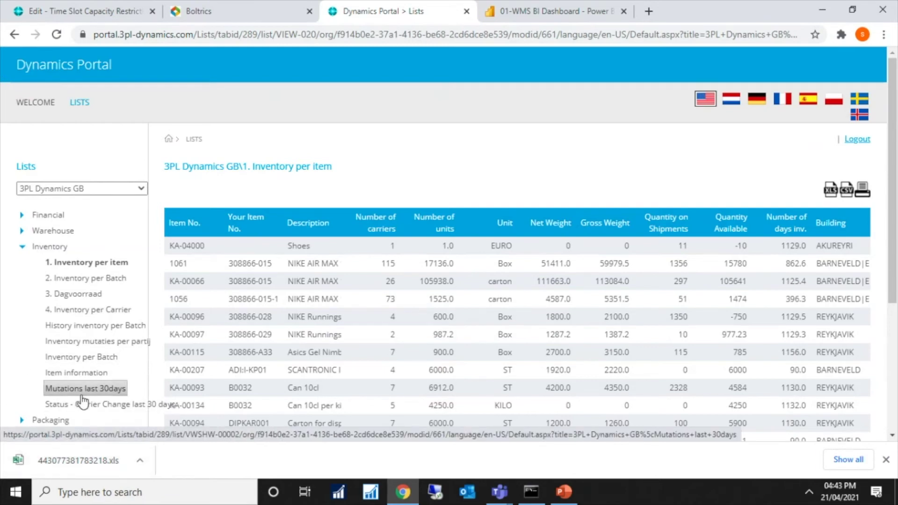
Expand the Shipments lists, open the Shipping Agent's Warehouse Trips list, and open the booking of the second trip
{"action": "scroll", "coordinate": [83, 402], "scroll_direction": "down", "scroll_amount": 4}
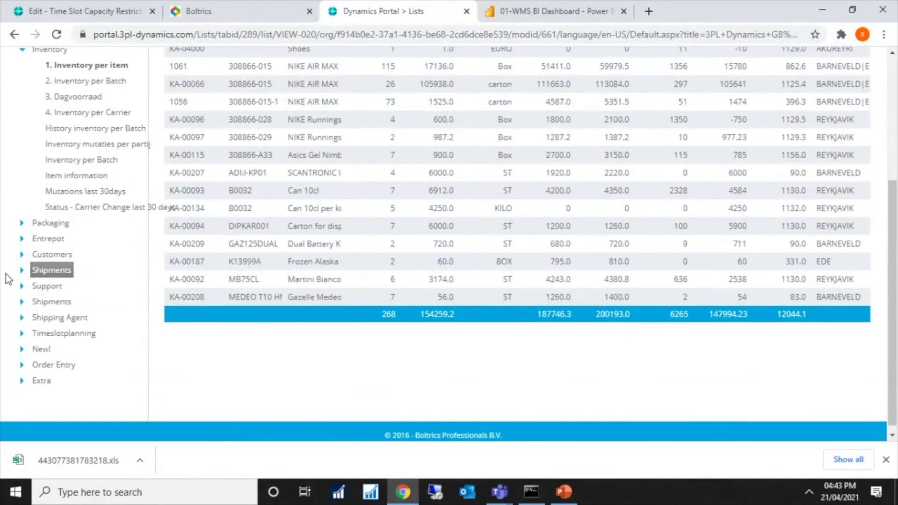
{"action": "left_click", "coordinate": [21, 271]}
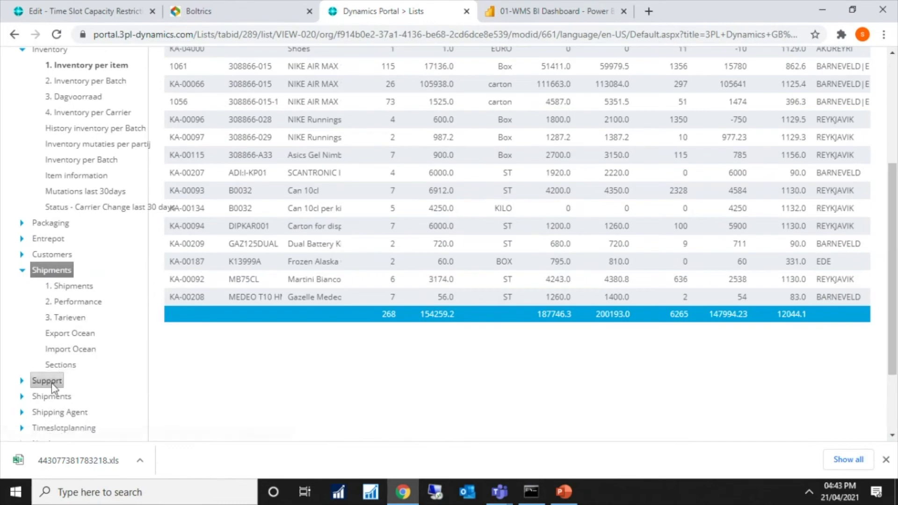
{"action": "scroll", "coordinate": [52, 383], "scroll_direction": "down", "scroll_amount": 2}
{"action": "left_click", "coordinate": [22, 310]}
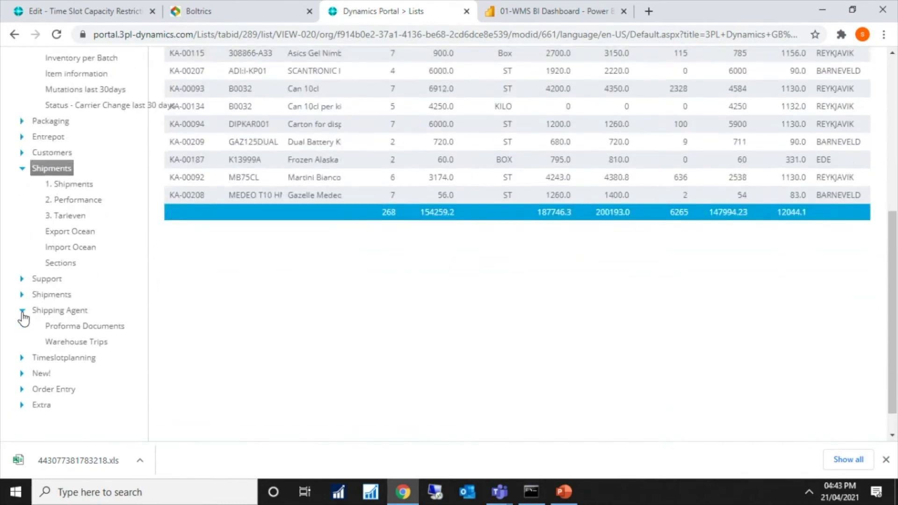
{"action": "left_click", "coordinate": [72, 342]}
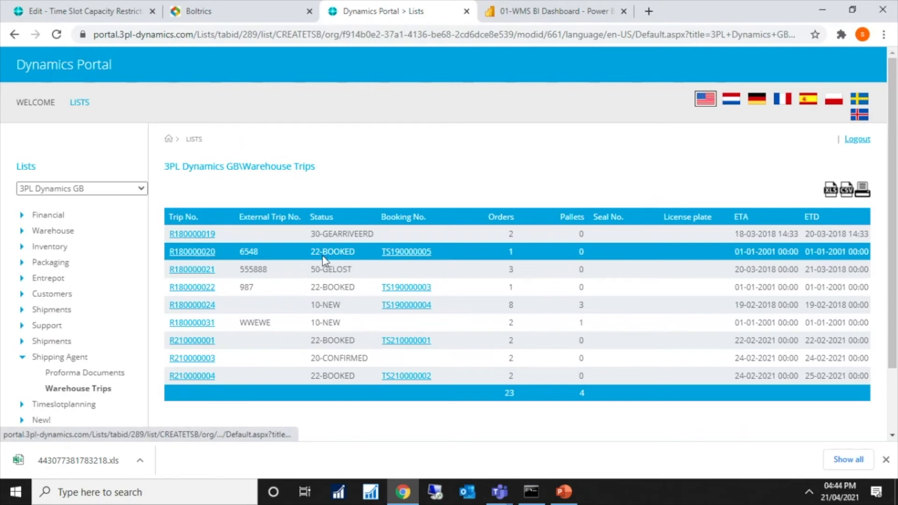
{"action": "left_click", "coordinate": [398, 255]}
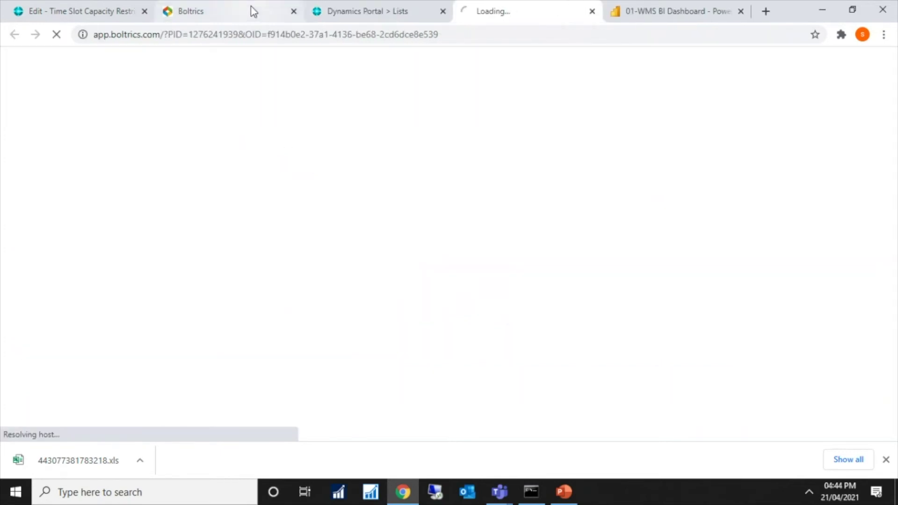
Switch to the Boltrics app, start a time slot booking, and select the 21-04-21 slot from 18:30 to 19:00
{"action": "left_click", "coordinate": [234, 9]}
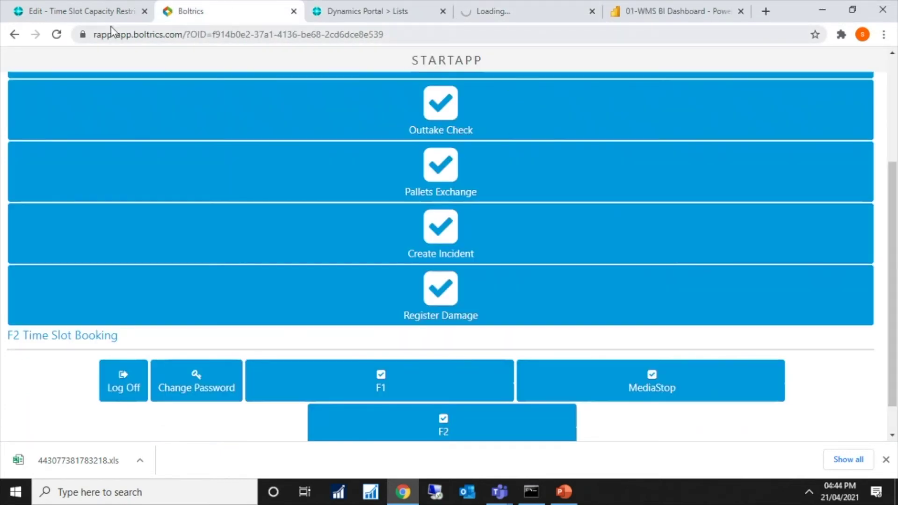
{"action": "scroll", "coordinate": [287, 255], "scroll_direction": "up", "scroll_amount": 1}
{"action": "scroll", "coordinate": [340, 264], "scroll_direction": "down", "scroll_amount": 2}
{"action": "scroll", "coordinate": [340, 263], "scroll_direction": "down", "scroll_amount": 1}
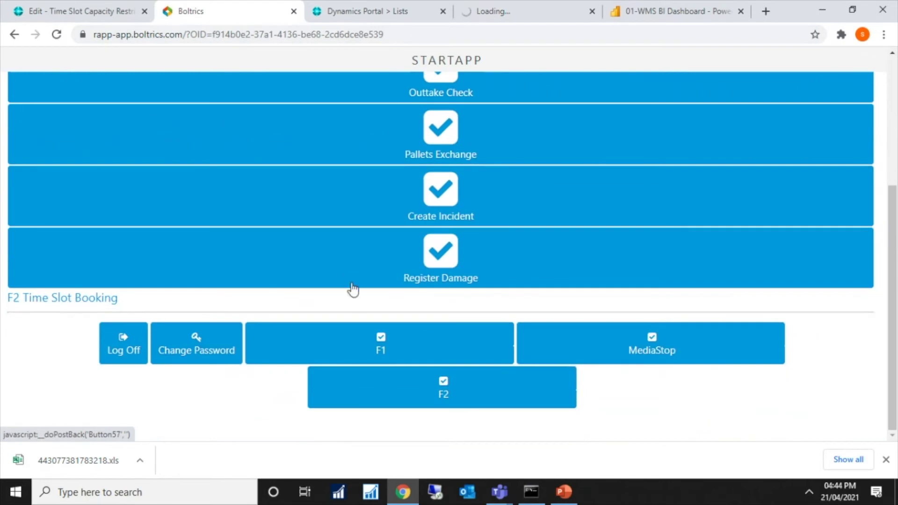
{"action": "left_click", "coordinate": [371, 360]}
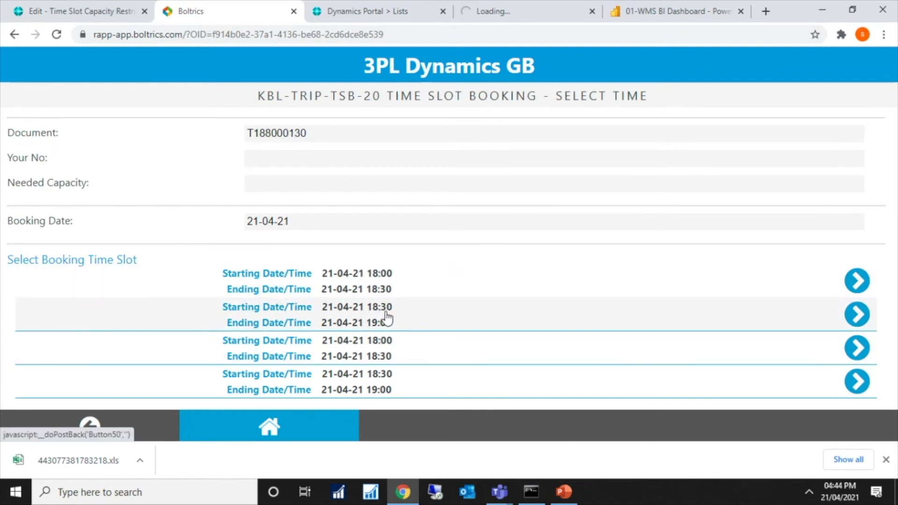
{"action": "left_click", "coordinate": [408, 326]}
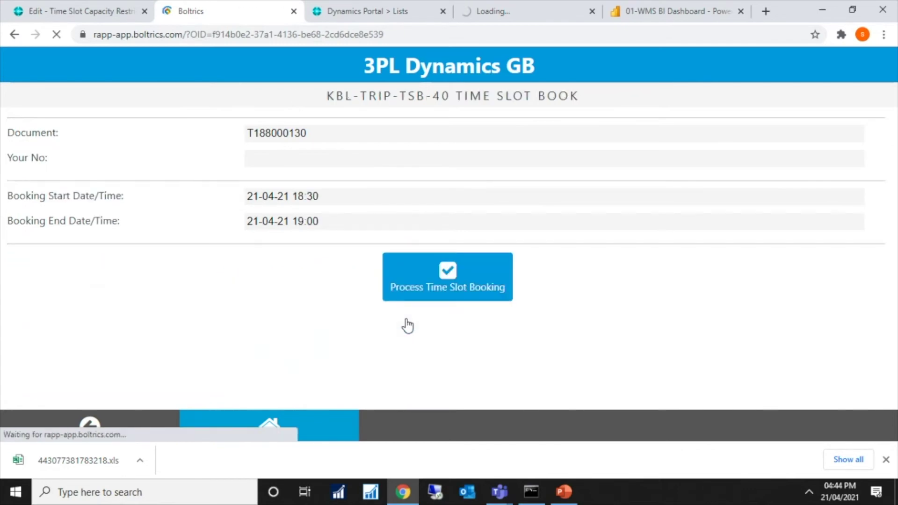
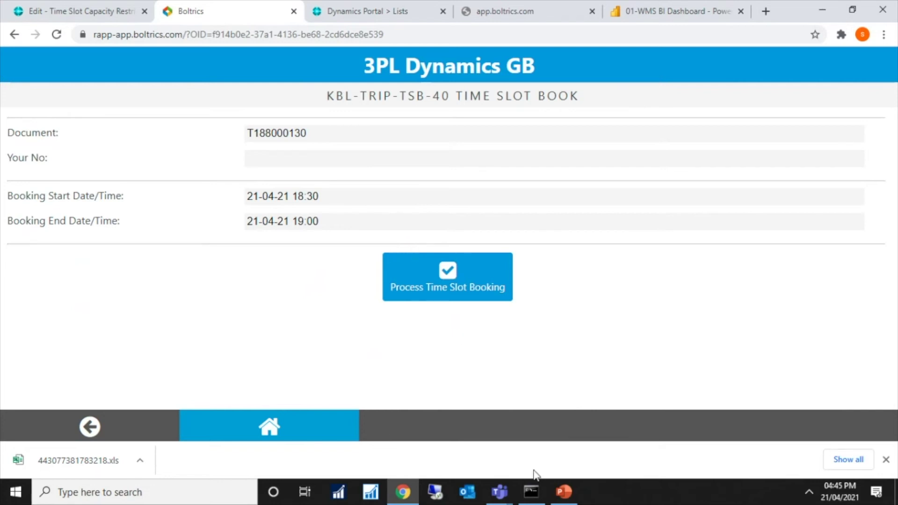
Switch back to 3PL-Dynamics, close the time slot capacity restriction pages, and return to the role center
{"action": "left_click", "coordinate": [73, 8]}
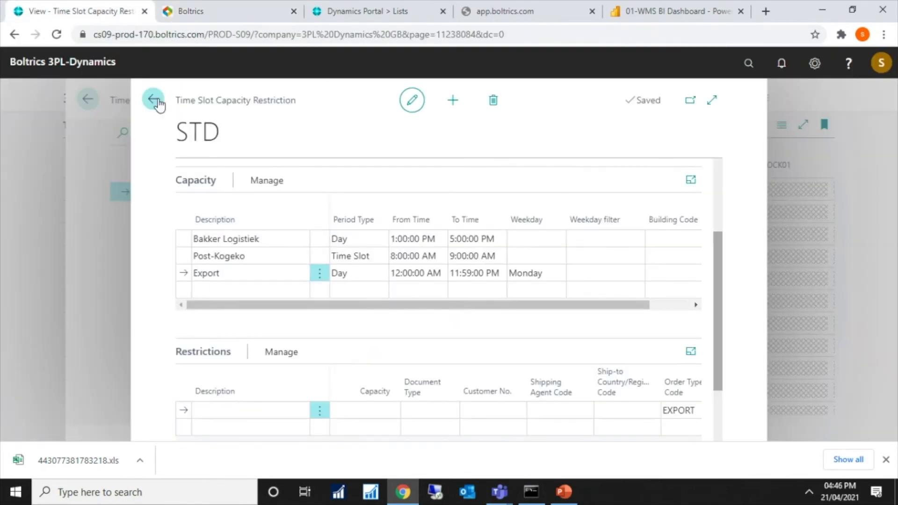
{"action": "left_click", "coordinate": [152, 99]}
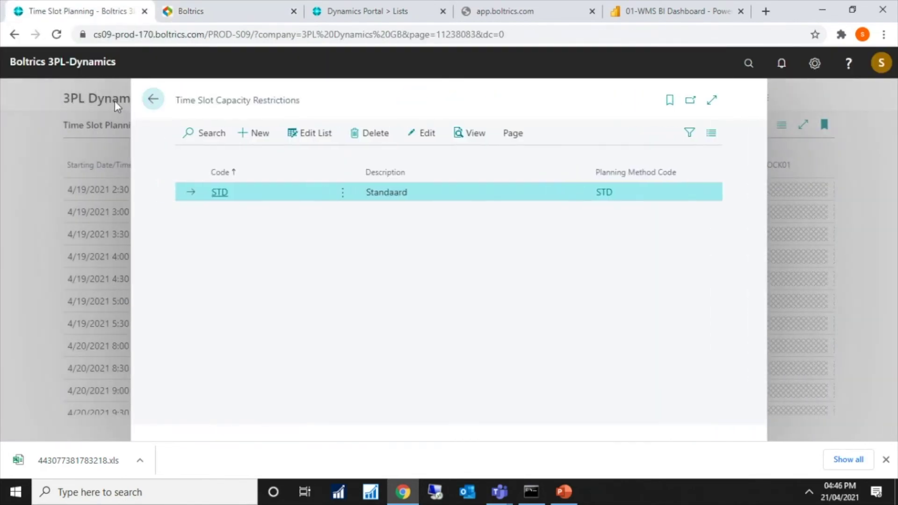
{"action": "left_click", "coordinate": [135, 109]}
{"action": "left_click", "coordinate": [136, 99]}
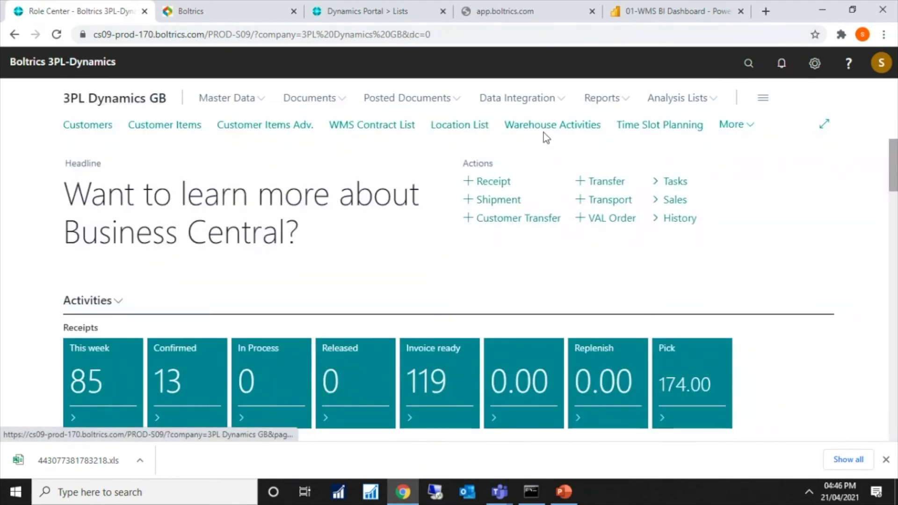
View the Yard Mgt. Planning Worksheet and return to the role center
{"action": "left_click", "coordinate": [754, 126]}
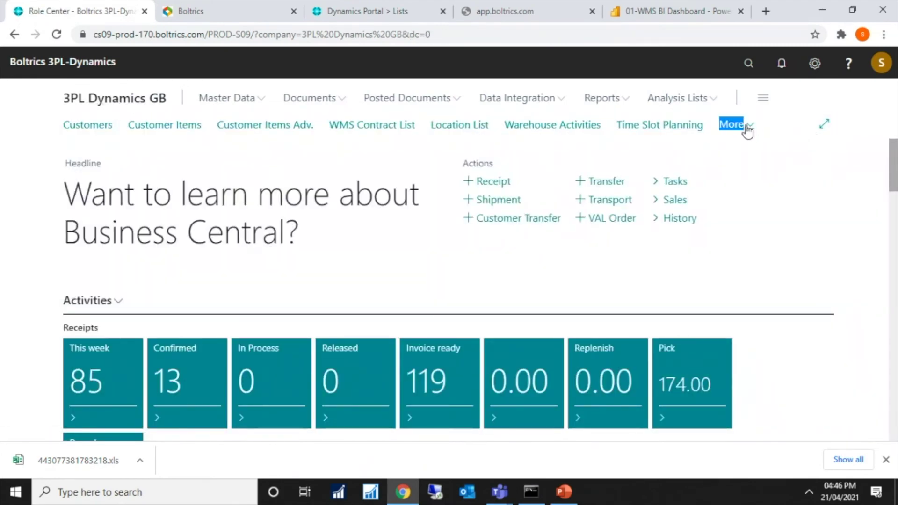
{"action": "left_click", "coordinate": [437, 143]}
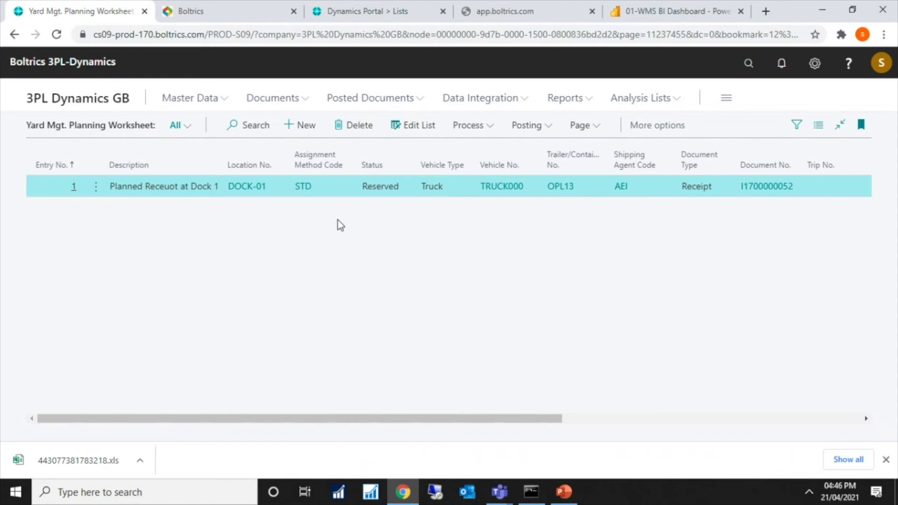
{"action": "left_click", "coordinate": [91, 107]}
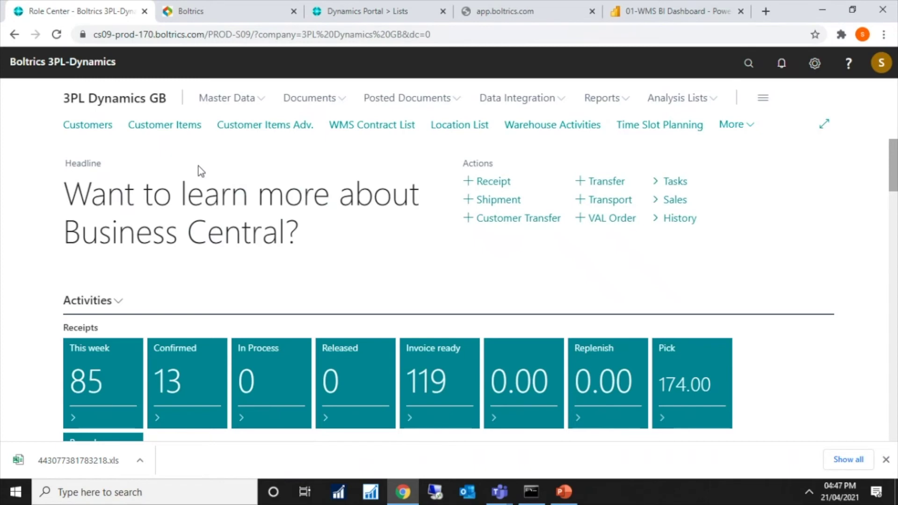
Open The Sneakershop's invoice from the Posted Sales Invoices list and bring up its report selections for printing
{"action": "left_click", "coordinate": [737, 125]}
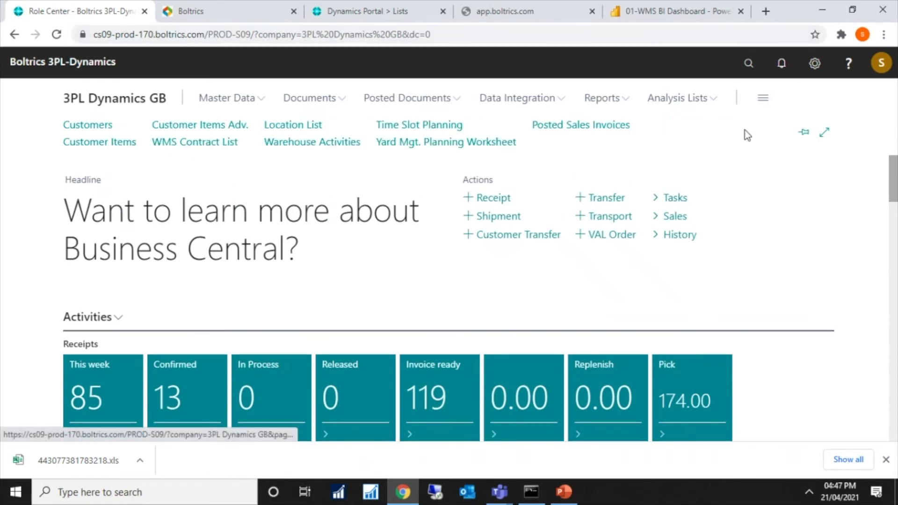
{"action": "left_click", "coordinate": [594, 127]}
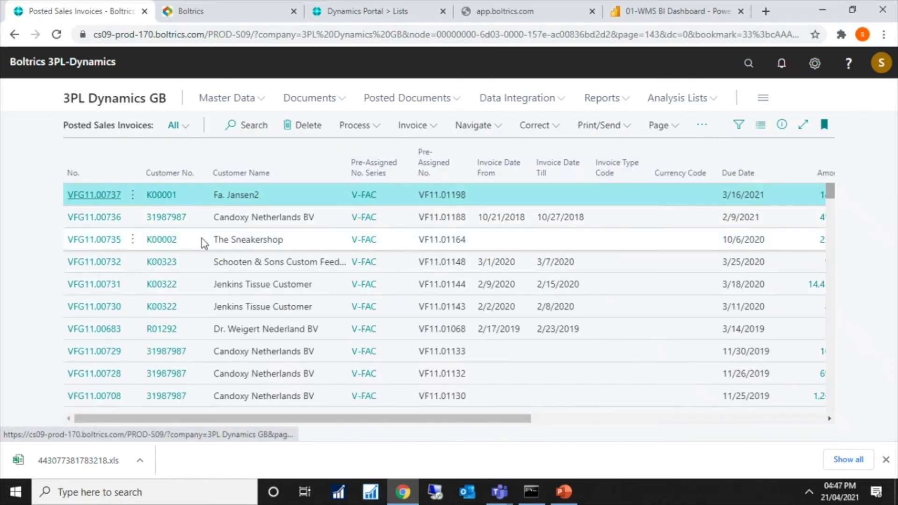
{"action": "left_click", "coordinate": [99, 240]}
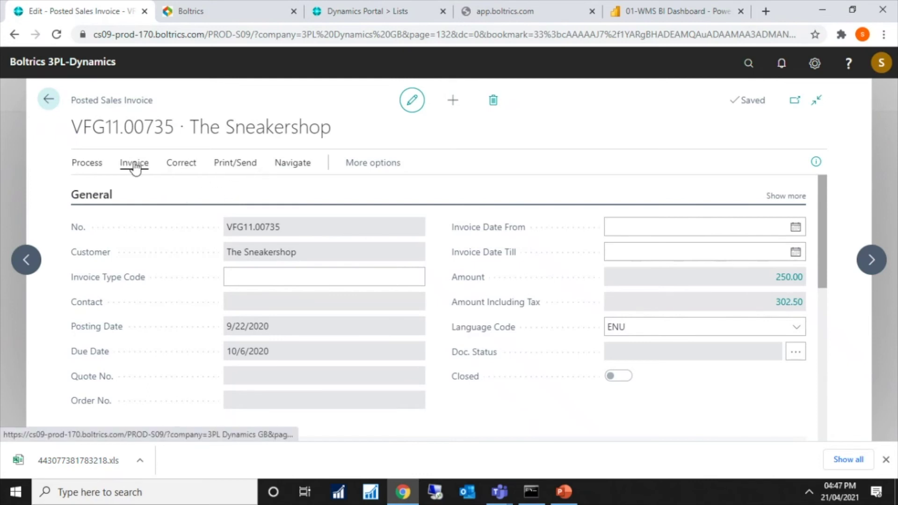
{"action": "left_click", "coordinate": [99, 168]}
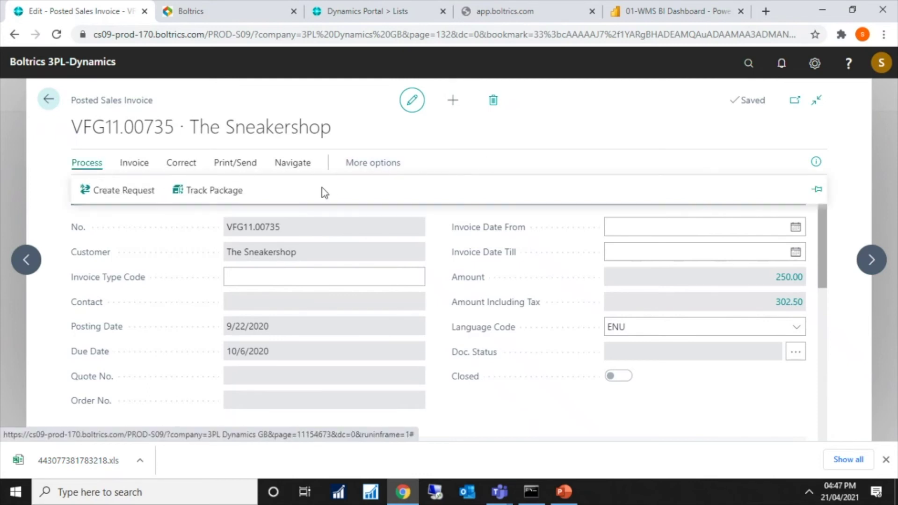
{"action": "left_click", "coordinate": [237, 164]}
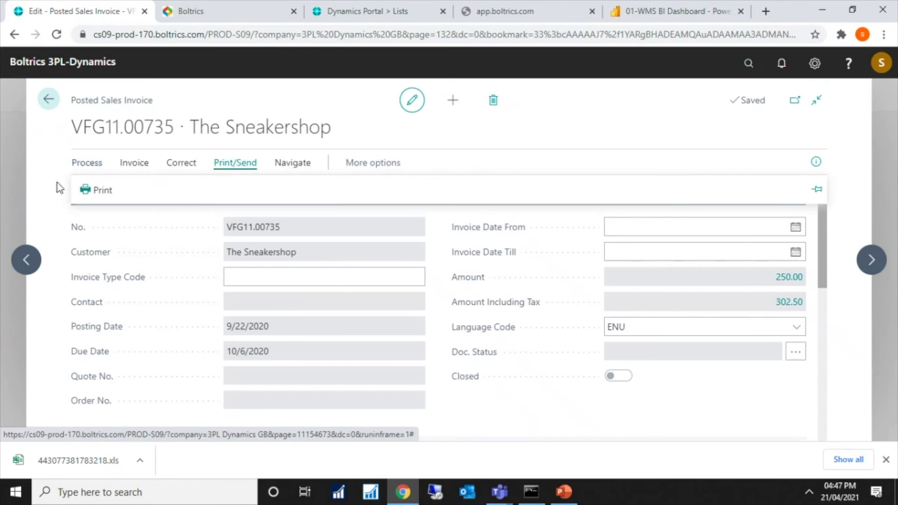
{"action": "left_click", "coordinate": [98, 190]}
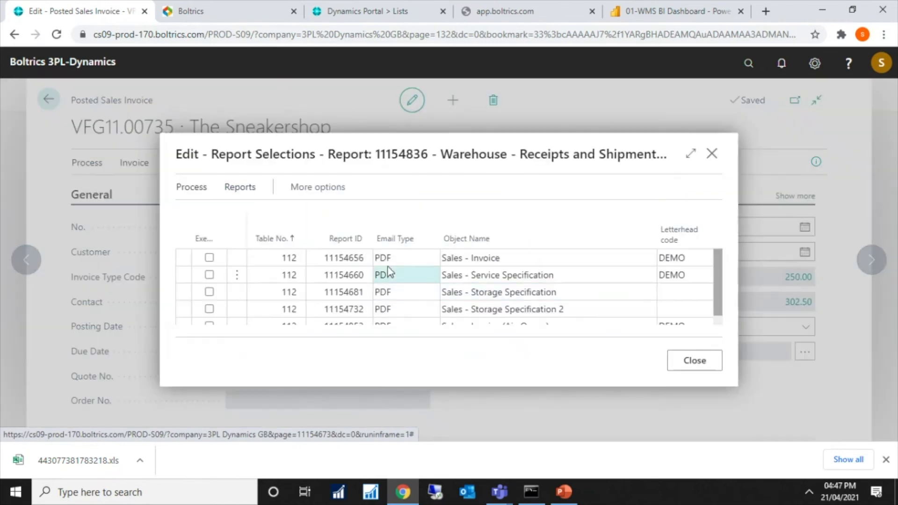
Mark reports 11154660 Sales - Service Specification, 11154681 Sales - Storage Specification and 11154856 Sales - Invoice for execution
{"action": "scroll", "coordinate": [393, 262], "scroll_direction": "up", "scroll_amount": 3}
{"action": "left_click", "coordinate": [355, 248]}
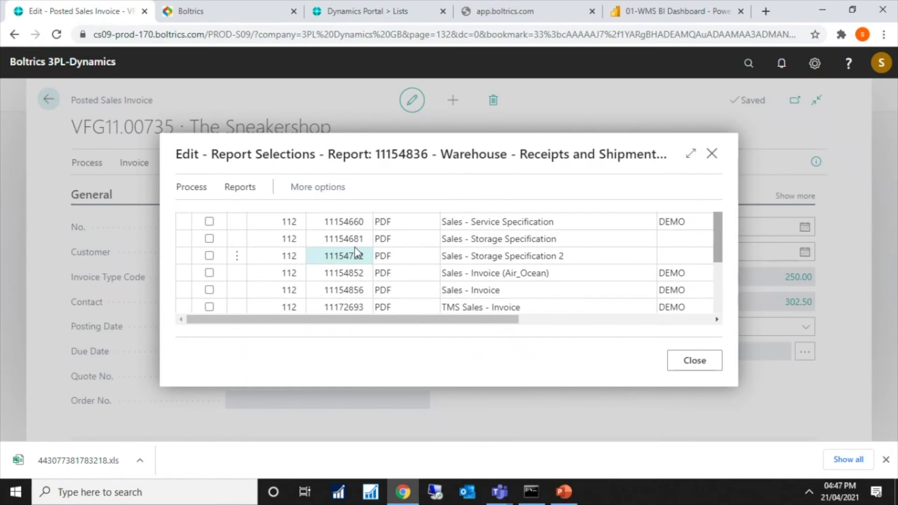
{"action": "left_click", "coordinate": [353, 246]}
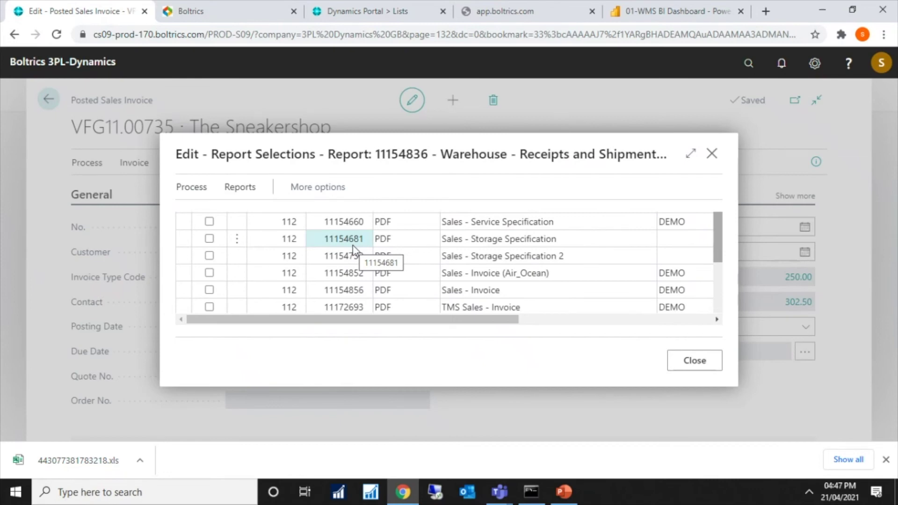
{"action": "left_click", "coordinate": [210, 224]}
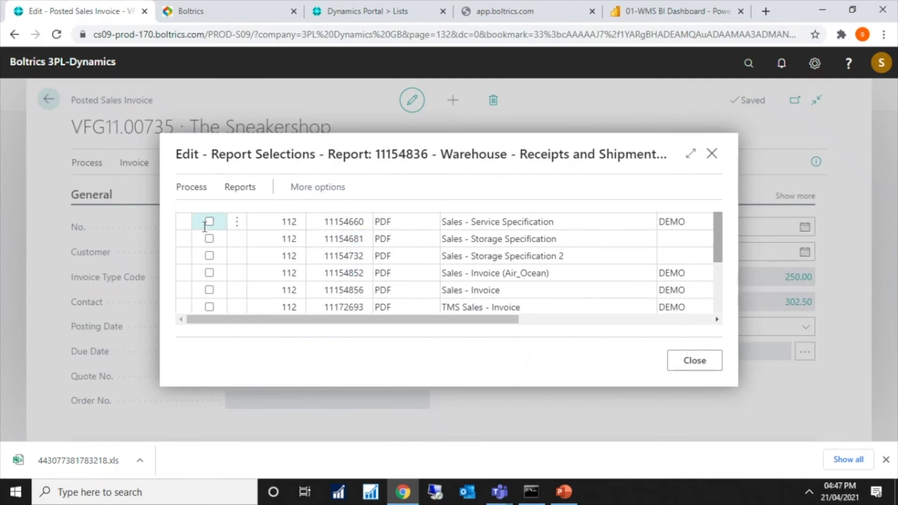
{"action": "left_click", "coordinate": [210, 223]}
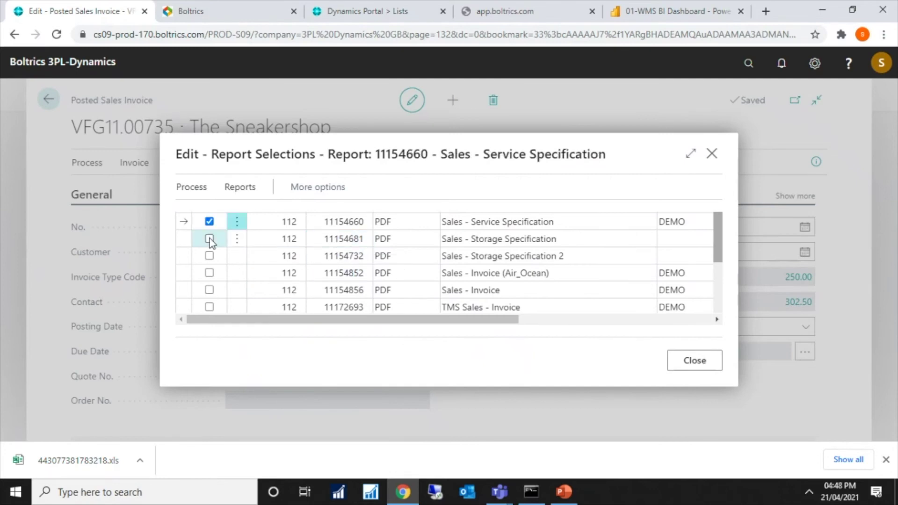
{"action": "left_click", "coordinate": [210, 239]}
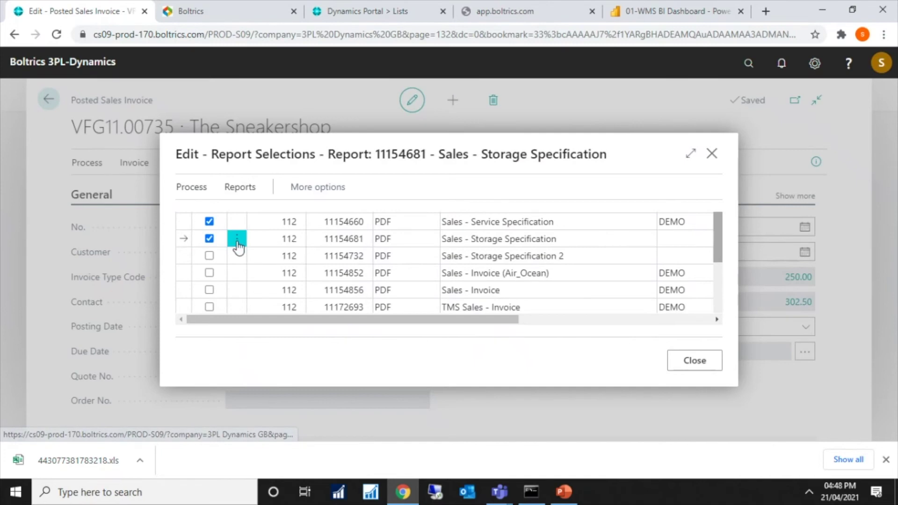
{"action": "left_click", "coordinate": [210, 290]}
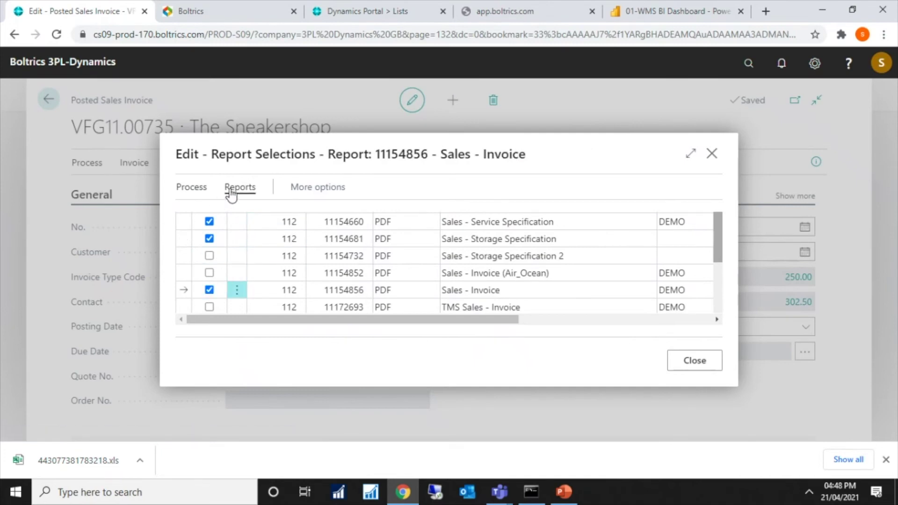
Preview the selected reports, starting with the Service Specification, and enlarge its page to read the invoice attachment
{"action": "left_click", "coordinate": [201, 191]}
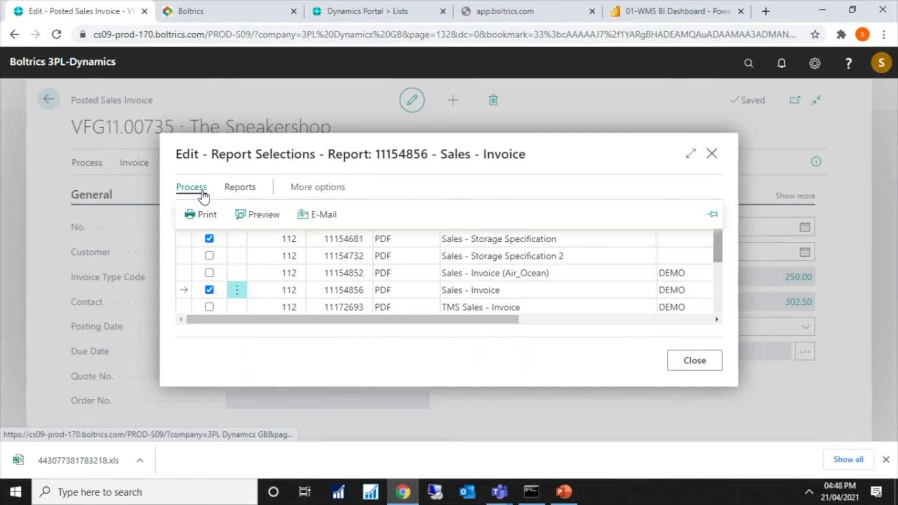
{"action": "left_click", "coordinate": [259, 215]}
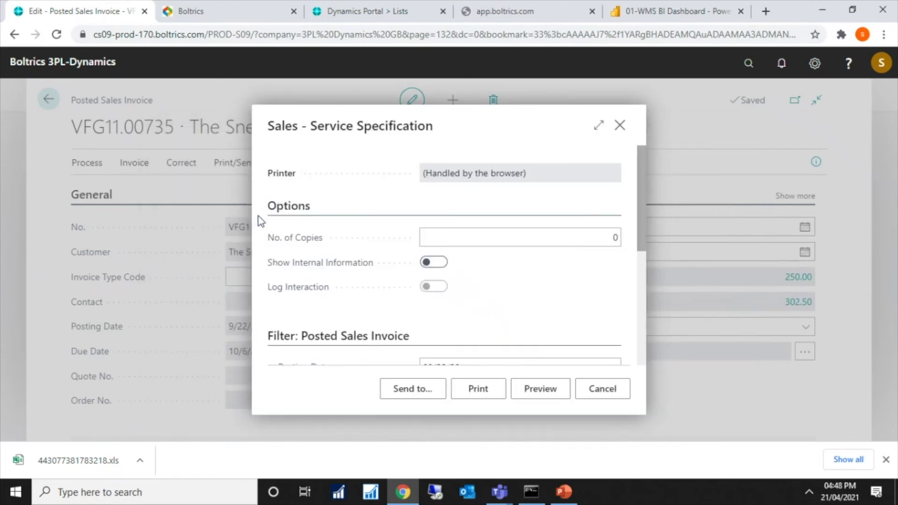
{"action": "left_click", "coordinate": [538, 388]}
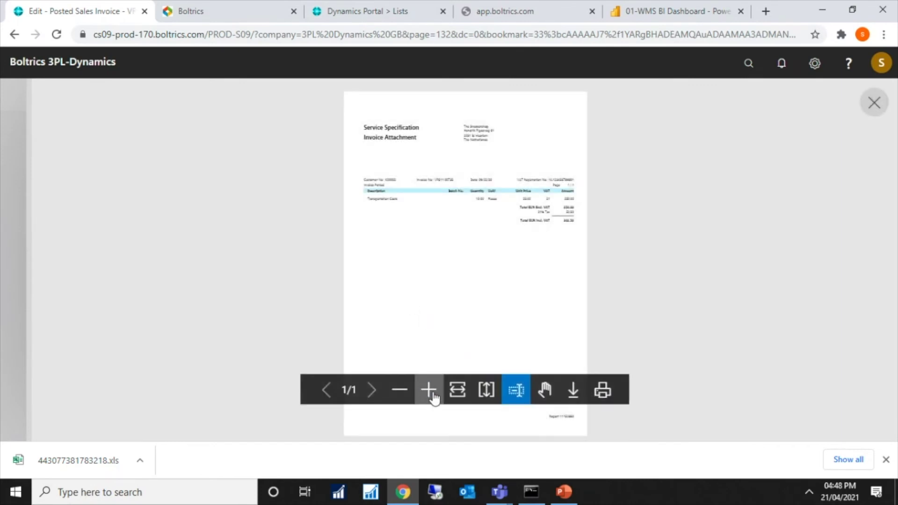
{"action": "left_click", "coordinate": [430, 391]}
{"action": "left_click", "coordinate": [430, 391]}
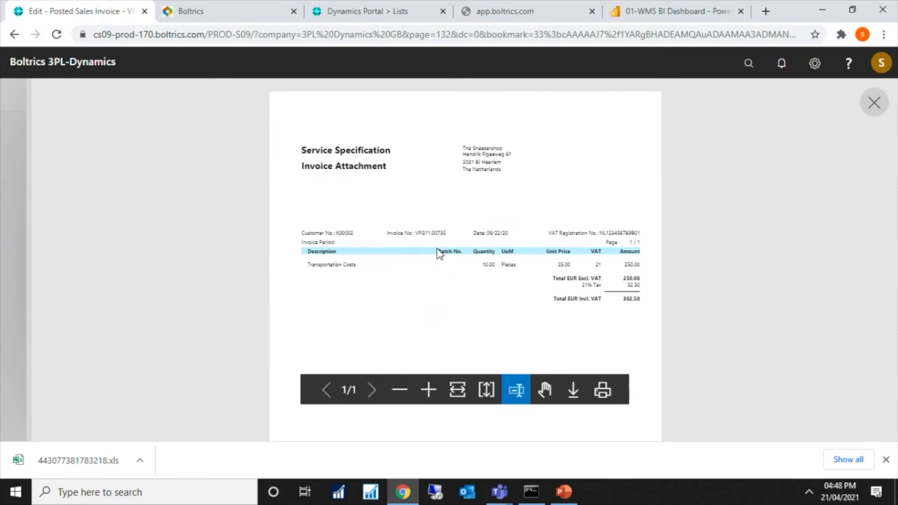
Close the Service Specification preview, cancel the remaining report requests, and return to the Posted Sales Invoices list
{"action": "left_click", "coordinate": [874, 104]}
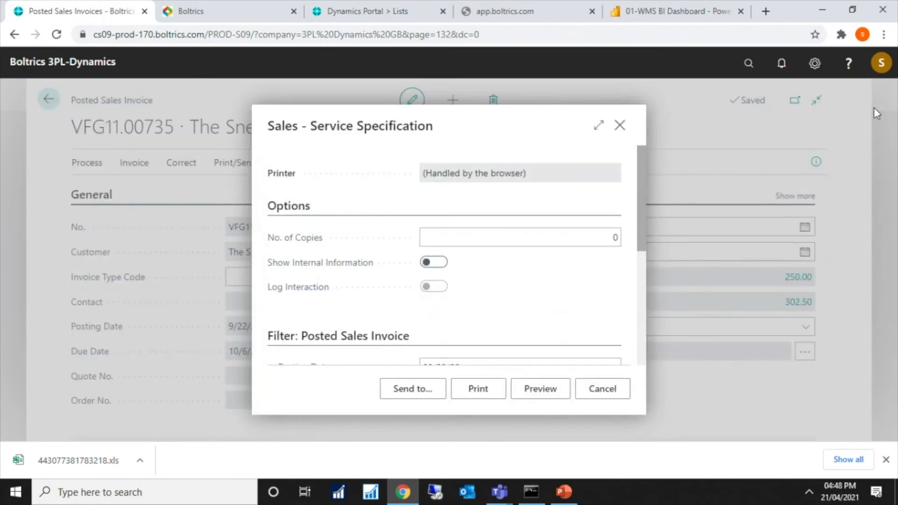
{"action": "left_click", "coordinate": [620, 125]}
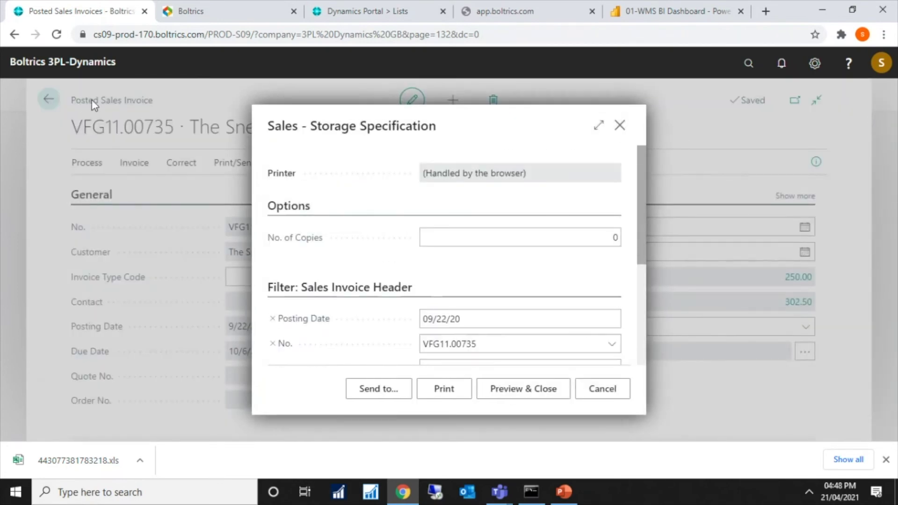
{"action": "left_click", "coordinate": [588, 398]}
{"action": "left_click", "coordinate": [588, 398]}
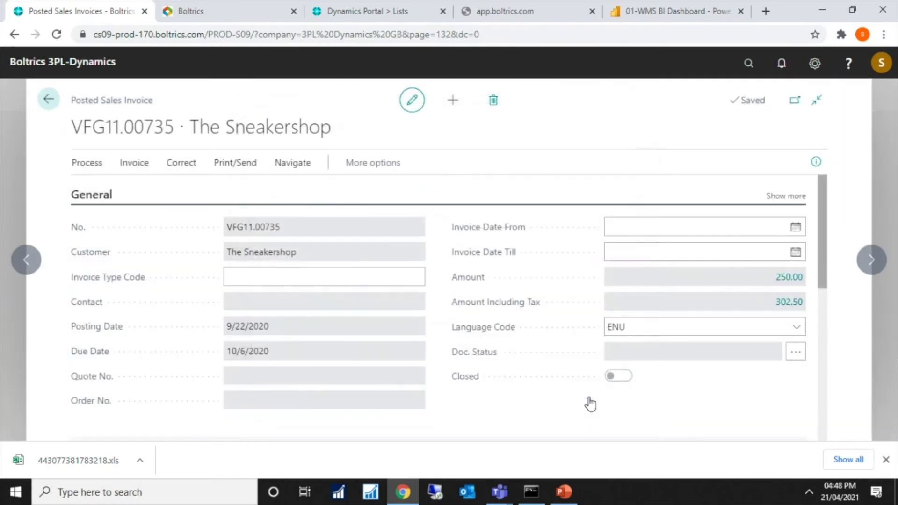
{"action": "left_click", "coordinate": [48, 100]}
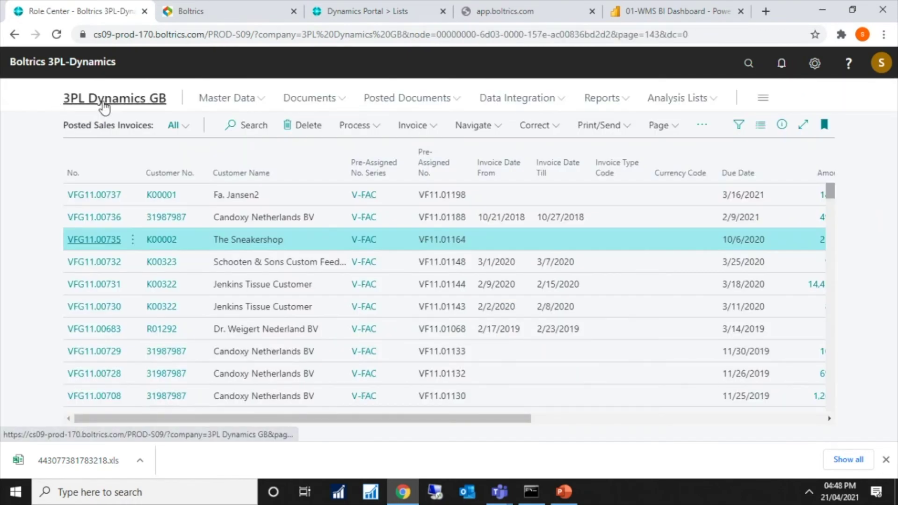
Return to the role center and show the available Reports categories and Analysis Lists
{"action": "left_click", "coordinate": [104, 104]}
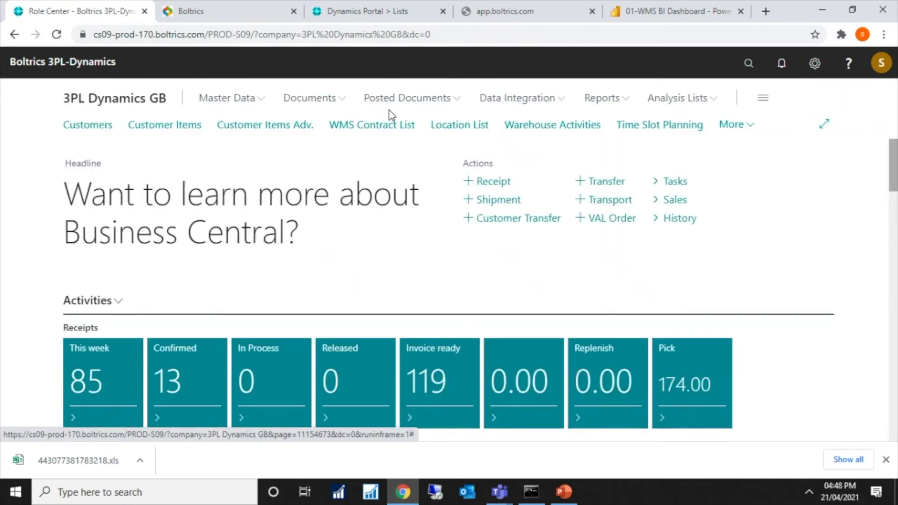
{"action": "left_click", "coordinate": [614, 104]}
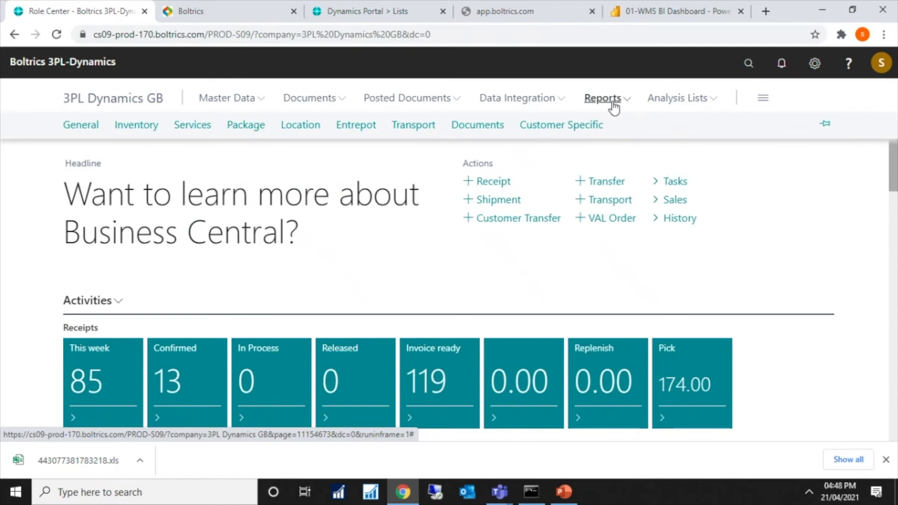
{"action": "left_click", "coordinate": [704, 106]}
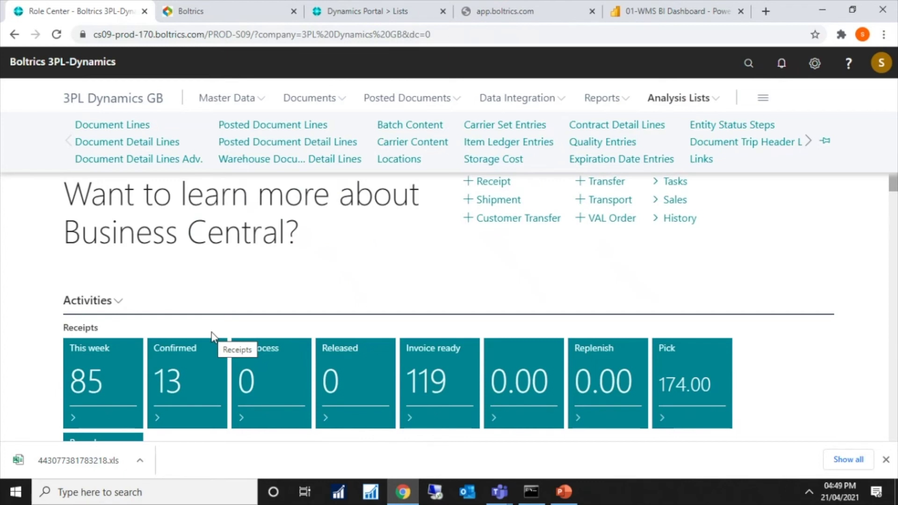
Switch to the Power BI WMS dashboard, inspect the Inventory charts, and open the Location Capacity page
{"action": "left_click", "coordinate": [642, 14]}
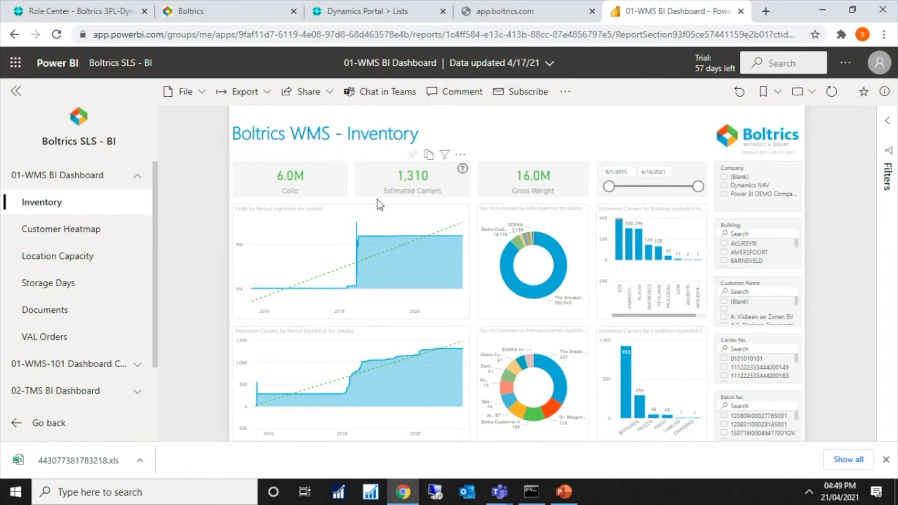
{"action": "mouse_move", "coordinate": [381, 230]}
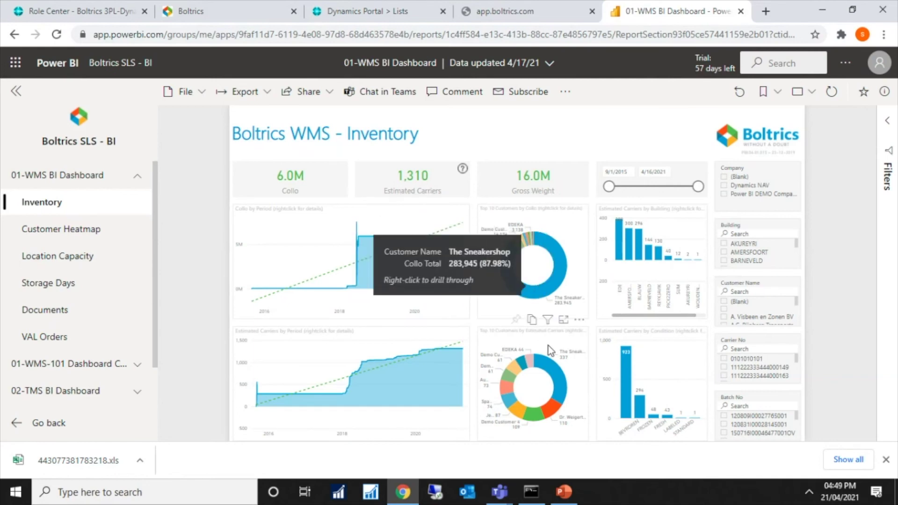
{"action": "mouse_move", "coordinate": [543, 369]}
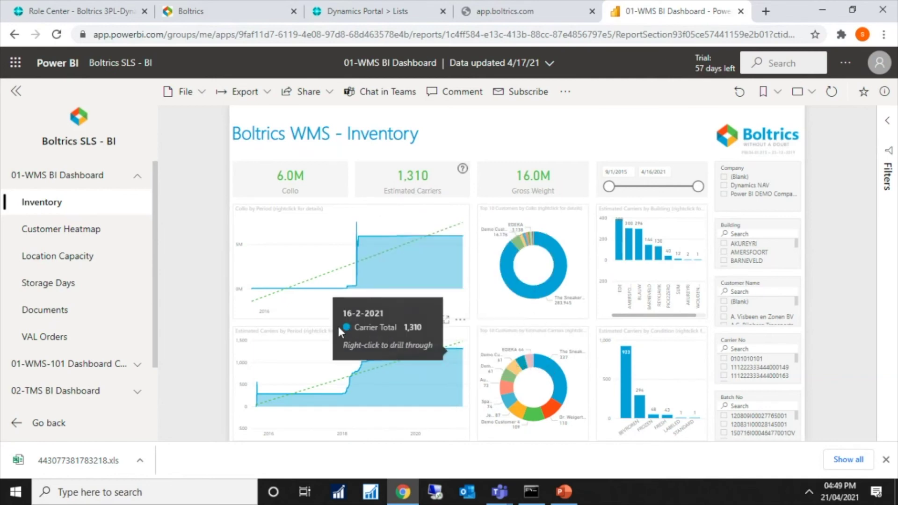
{"action": "left_click", "coordinate": [58, 266]}
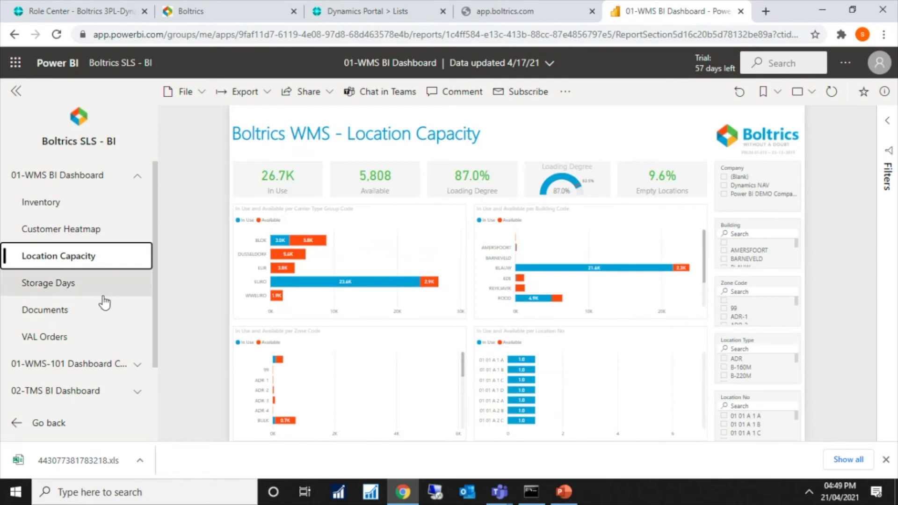
Open the Storage Days page and compare customers with the largest and smallest areas in the Average Storage Days by Customer treemap
{"action": "left_click", "coordinate": [77, 297]}
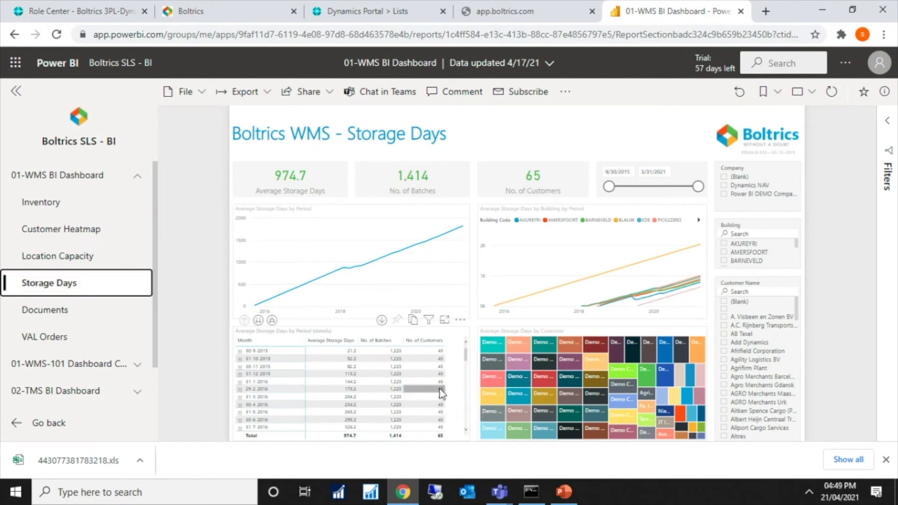
{"action": "left_click", "coordinate": [497, 349]}
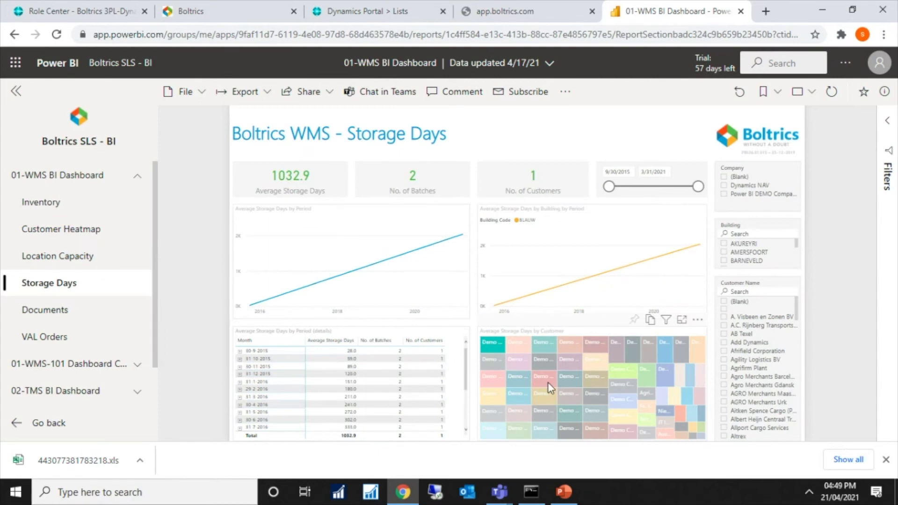
{"action": "left_click", "coordinate": [696, 437]}
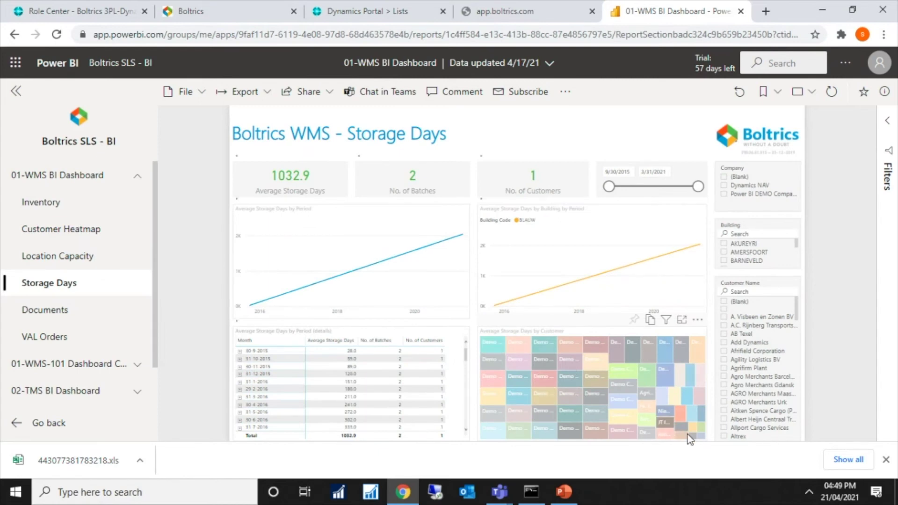
{"action": "left_click", "coordinate": [698, 438]}
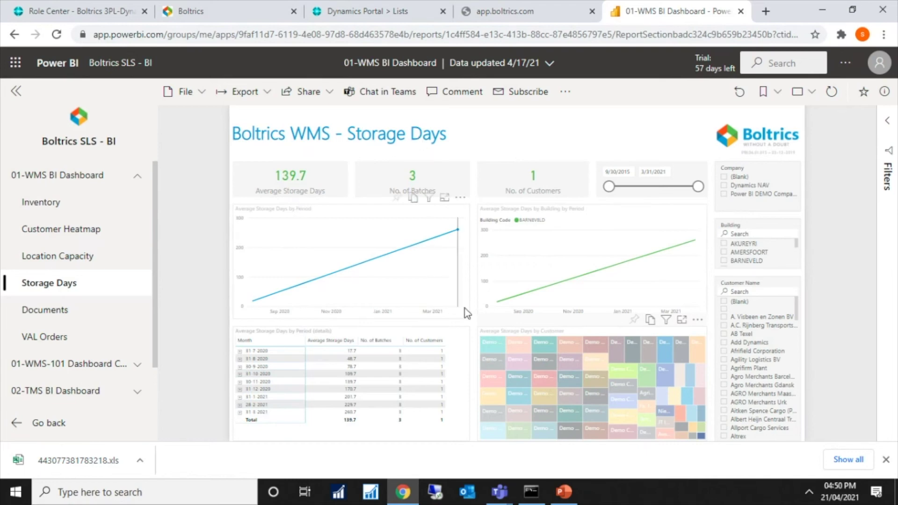
{"action": "left_click", "coordinate": [496, 344]}
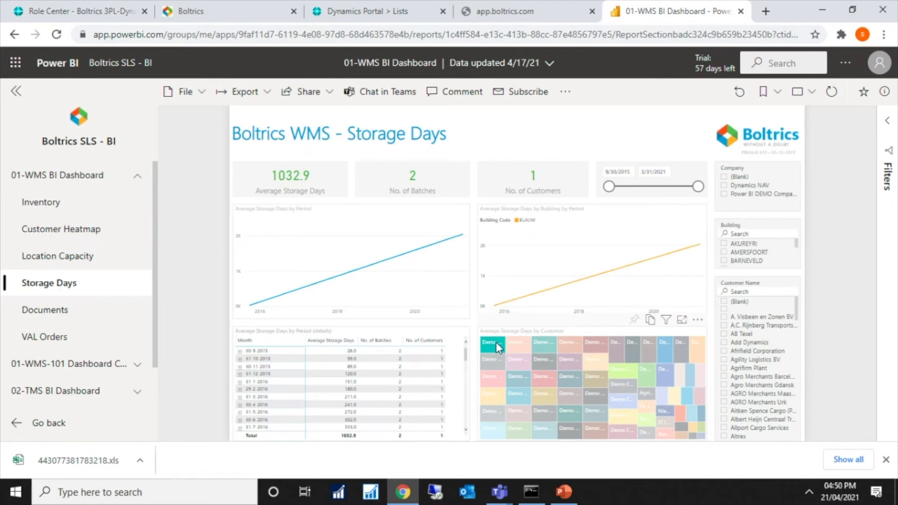
Open the 01-WMS-101 Dashboard Customer report, and switch to the PowerPoint presentation
{"action": "left_click", "coordinate": [70, 370]}
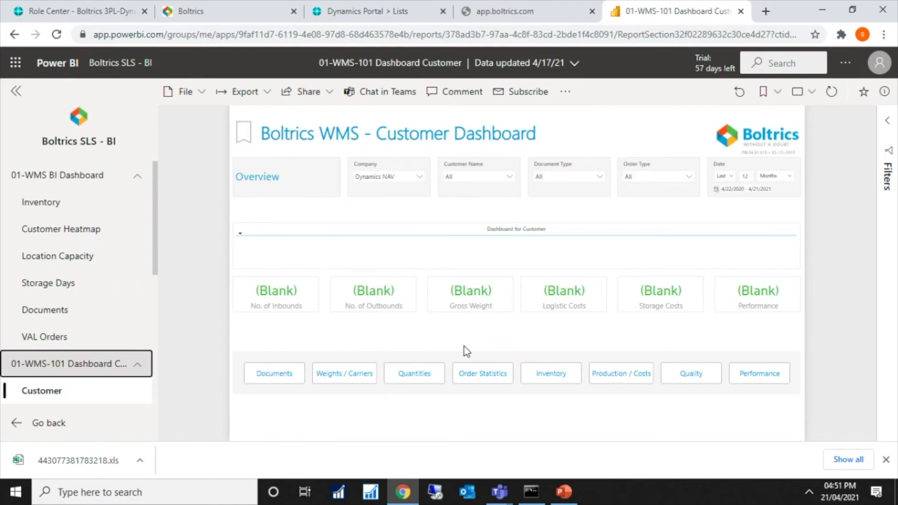
{"action": "left_click", "coordinate": [572, 497]}
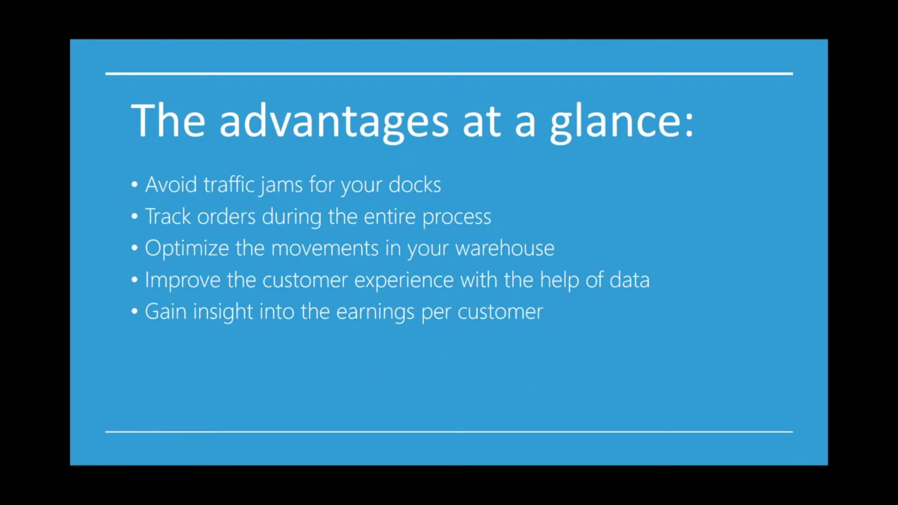